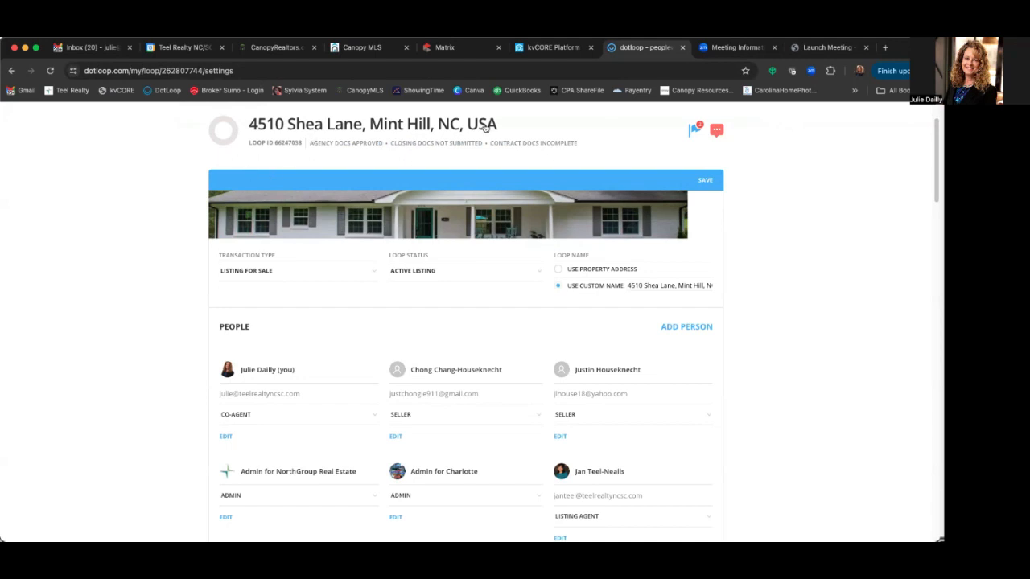
{"action": "scroll", "coordinate": [310, 137], "scroll_direction": "up", "scroll_amount": 2}
{"action": "left_click", "coordinate": [240, 166]}
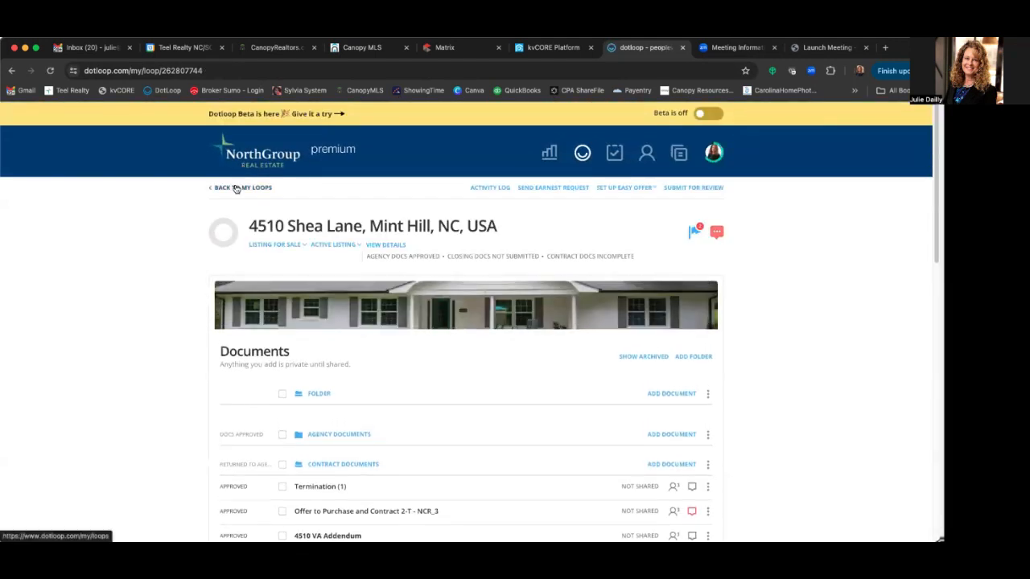
{"action": "left_click", "coordinate": [235, 188]}
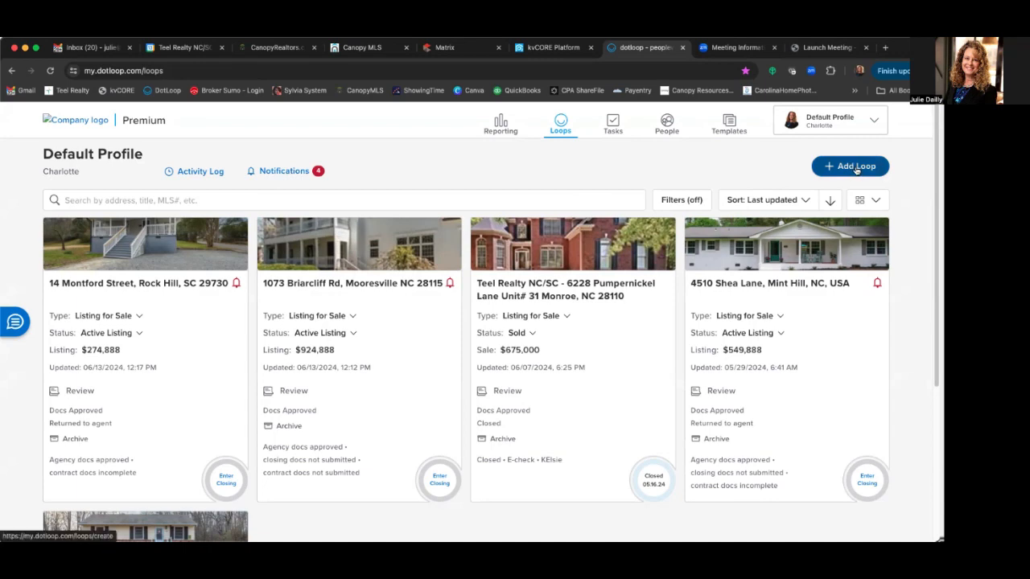
{"action": "left_click", "coordinate": [856, 167]}
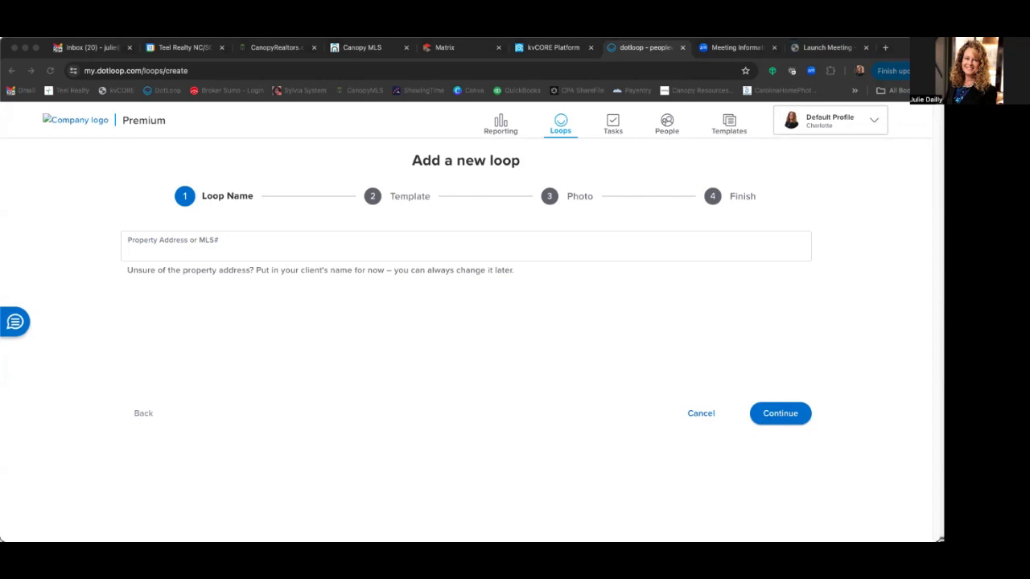
{"action": "left_click", "coordinate": [147, 247]}
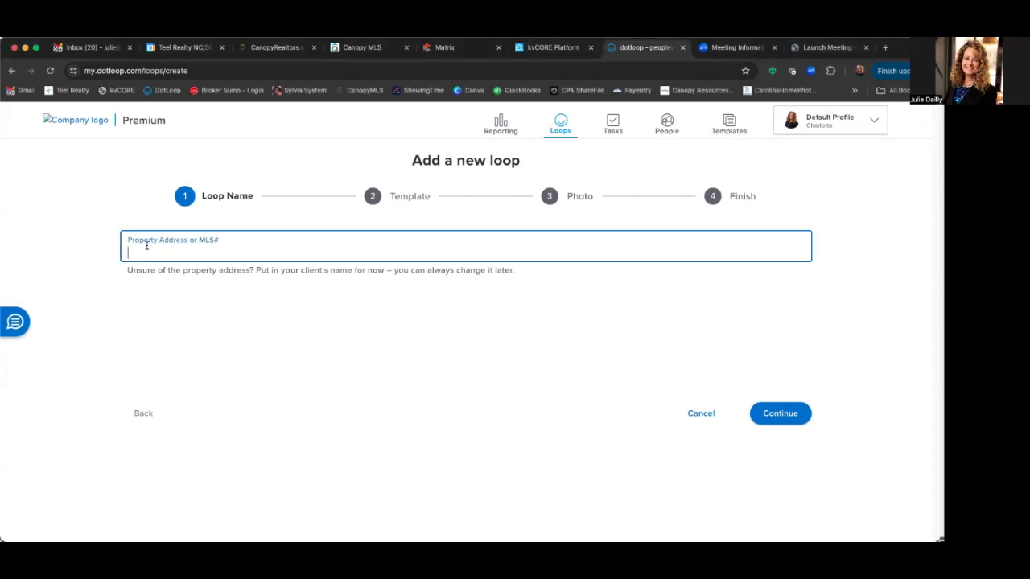
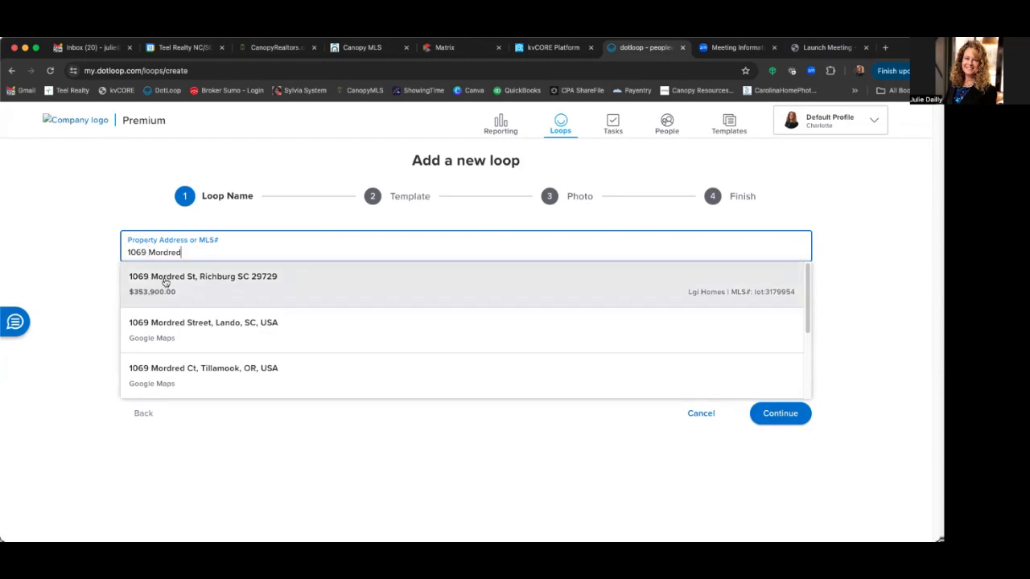
{"action": "left_click", "coordinate": [165, 279]}
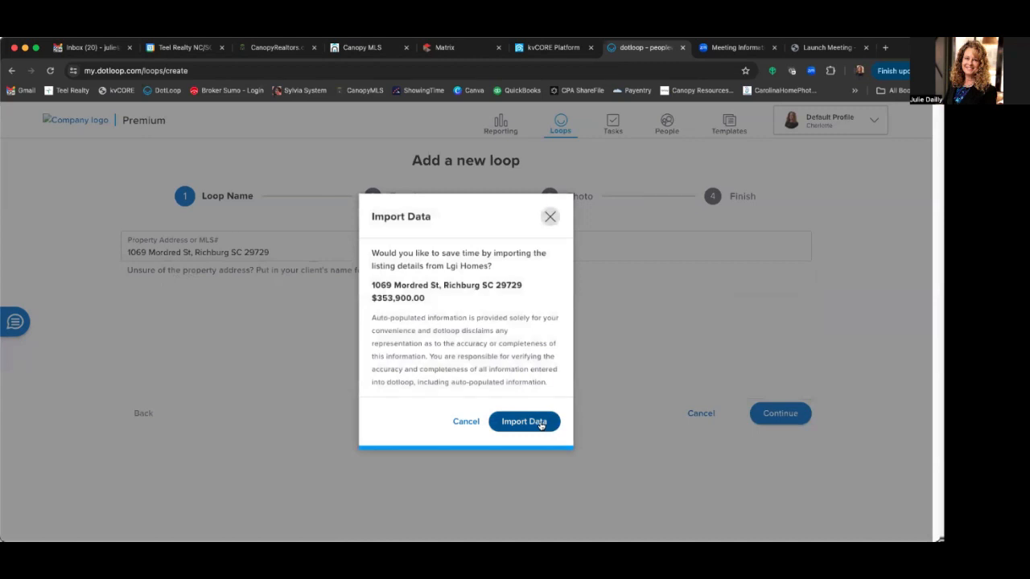
{"action": "left_click", "coordinate": [540, 423]}
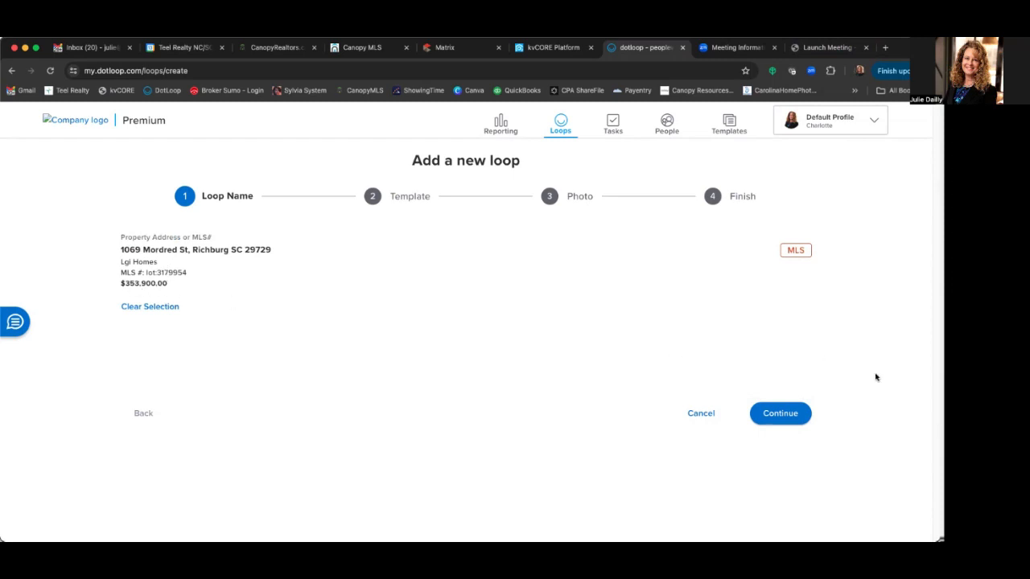
{"action": "left_click", "coordinate": [788, 415]}
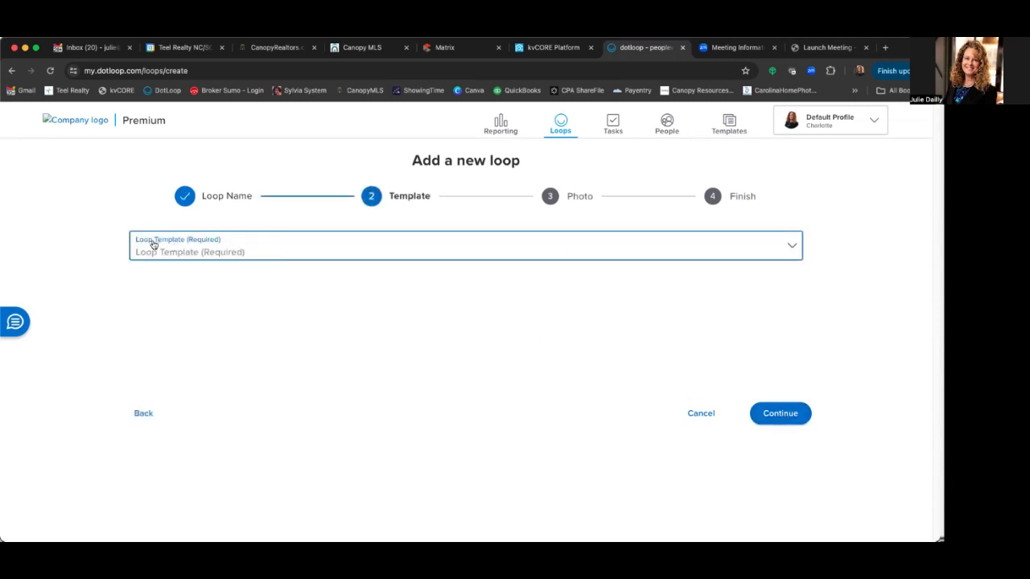
- Pick the SC Buyer New Construction loop template and finish without uploading a photo
{"action": "left_click", "coordinate": [277, 252]}
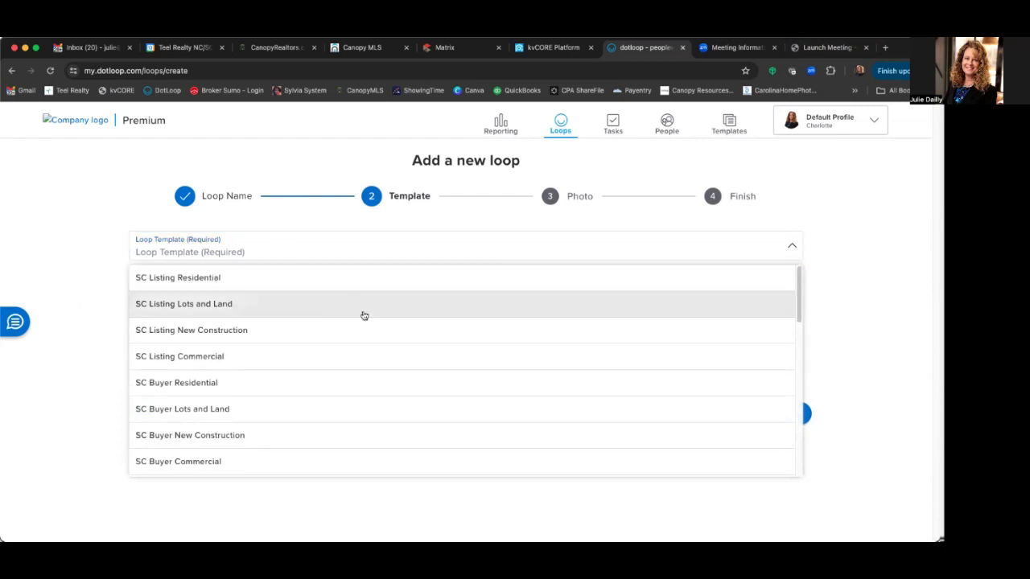
{"action": "scroll", "coordinate": [346, 322], "scroll_direction": "down", "scroll_amount": 1}
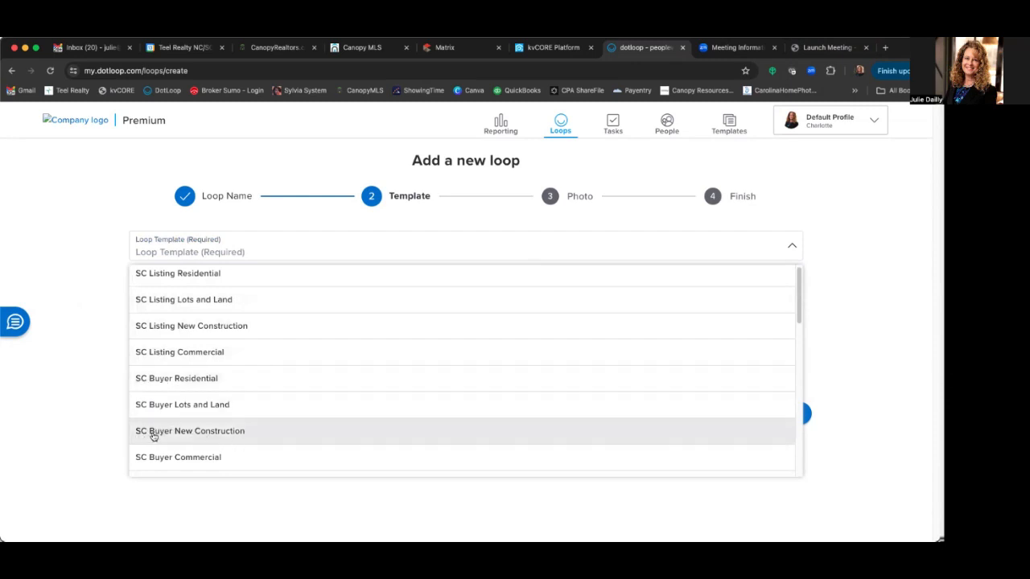
{"action": "left_click", "coordinate": [227, 435]}
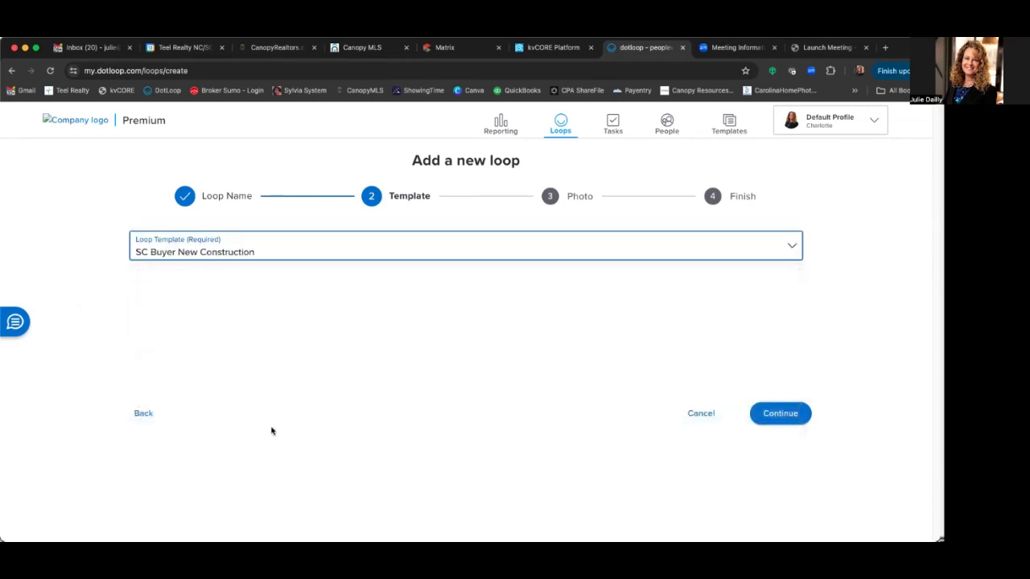
{"action": "left_click", "coordinate": [793, 415]}
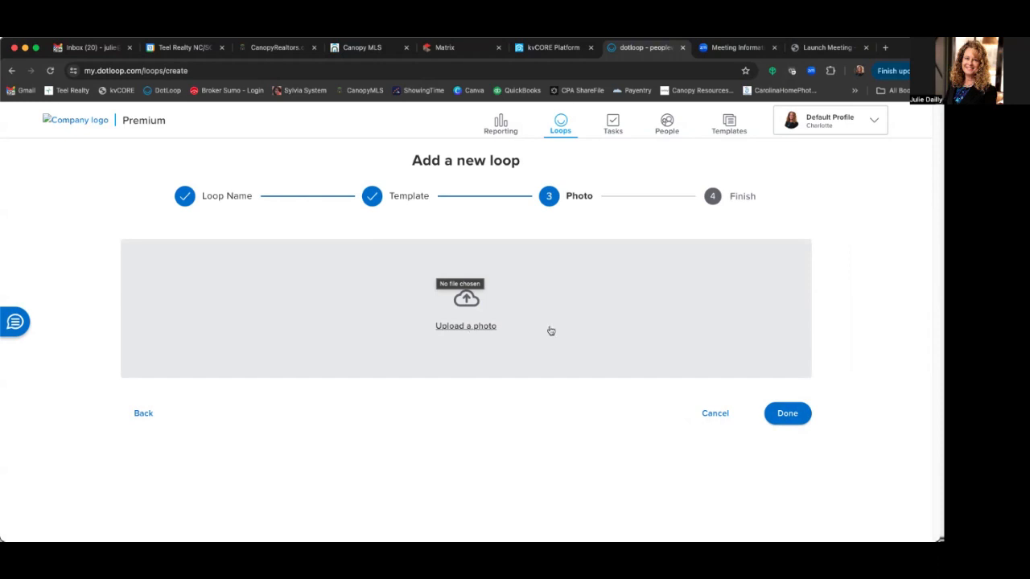
{"action": "left_click", "coordinate": [789, 415]}
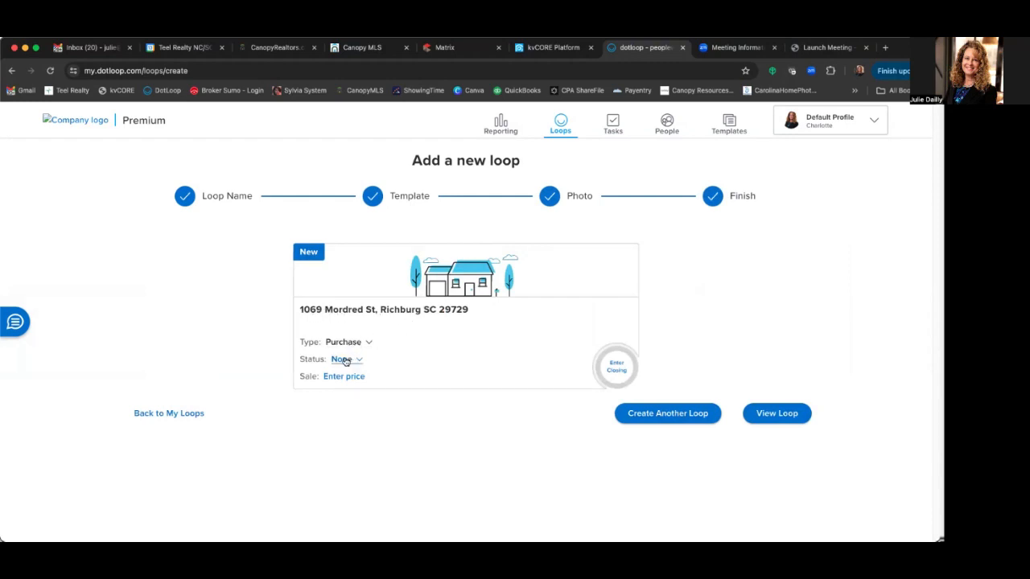
- Set the loop status to Under Contract with a 353900 sale price, then open the loop
{"action": "left_click", "coordinate": [345, 362]}
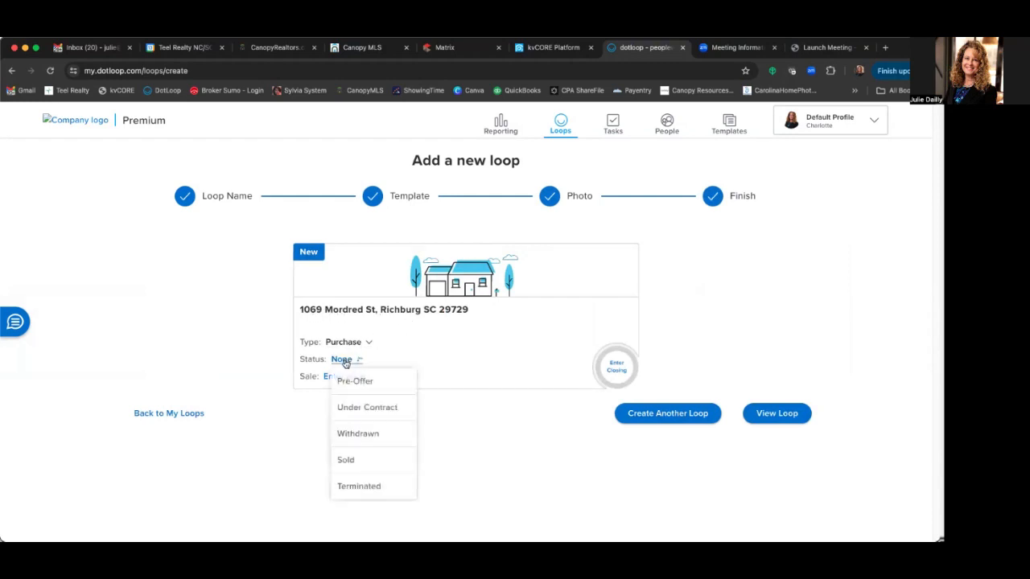
{"action": "left_click", "coordinate": [366, 409]}
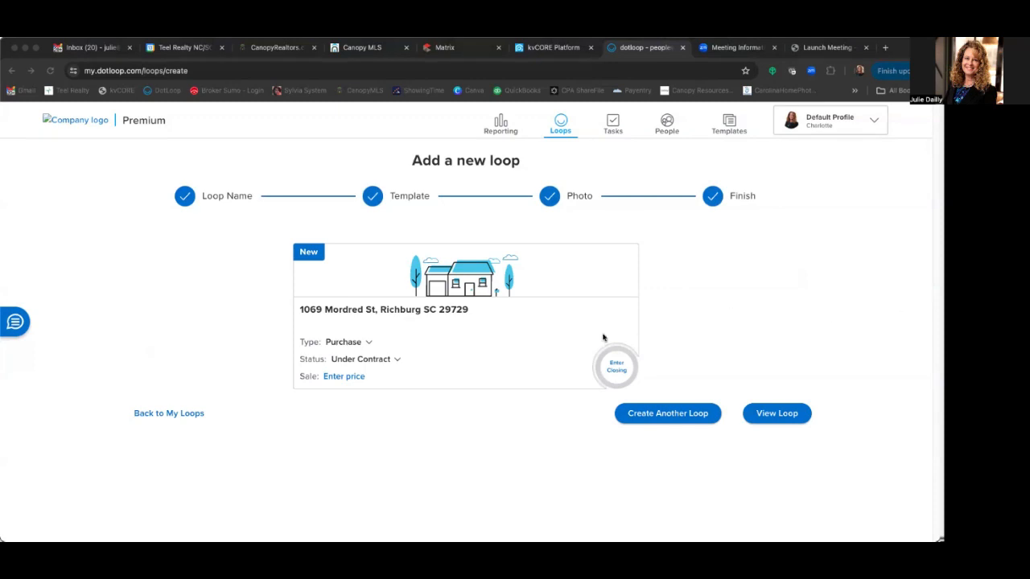
{"action": "left_click", "coordinate": [335, 376]}
{"action": "type", "text": "3539"}
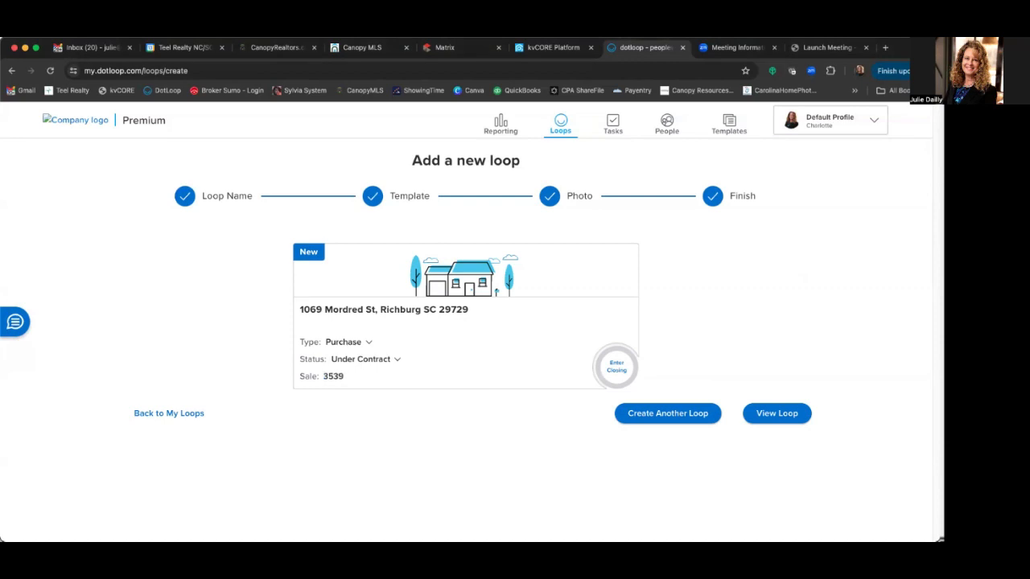
{"action": "type", "text": "00"}
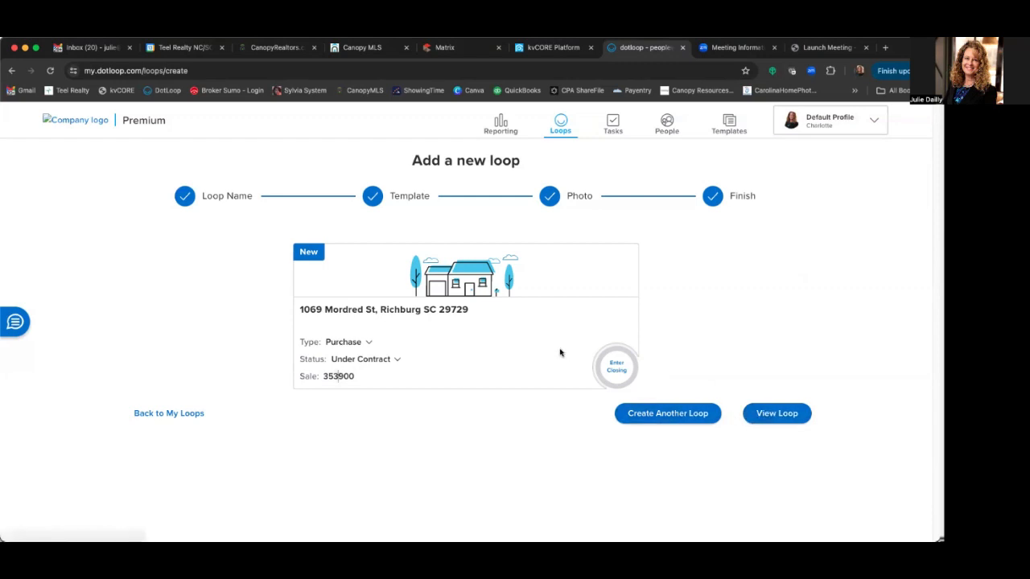
{"action": "left_click", "coordinate": [368, 378]}
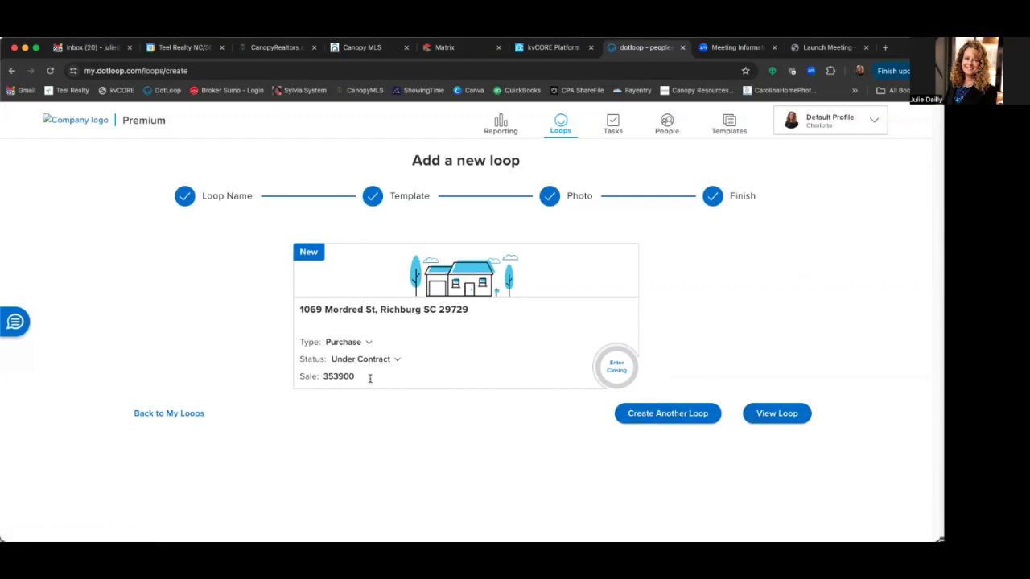
{"action": "left_click", "coordinate": [785, 415]}
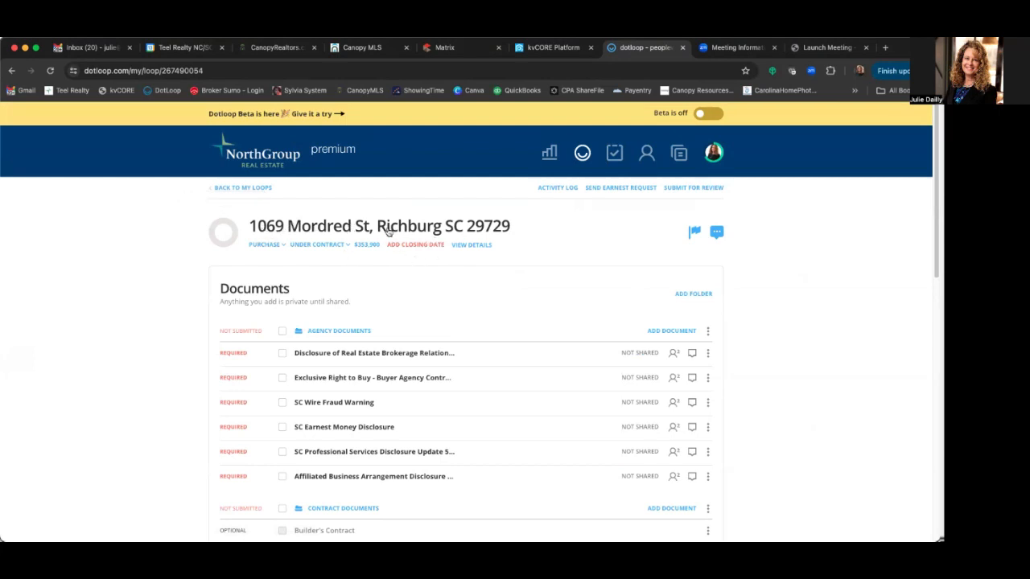
- Set the closing date to July 8, 2024 and open the loop's details page
{"action": "left_click", "coordinate": [284, 246]}
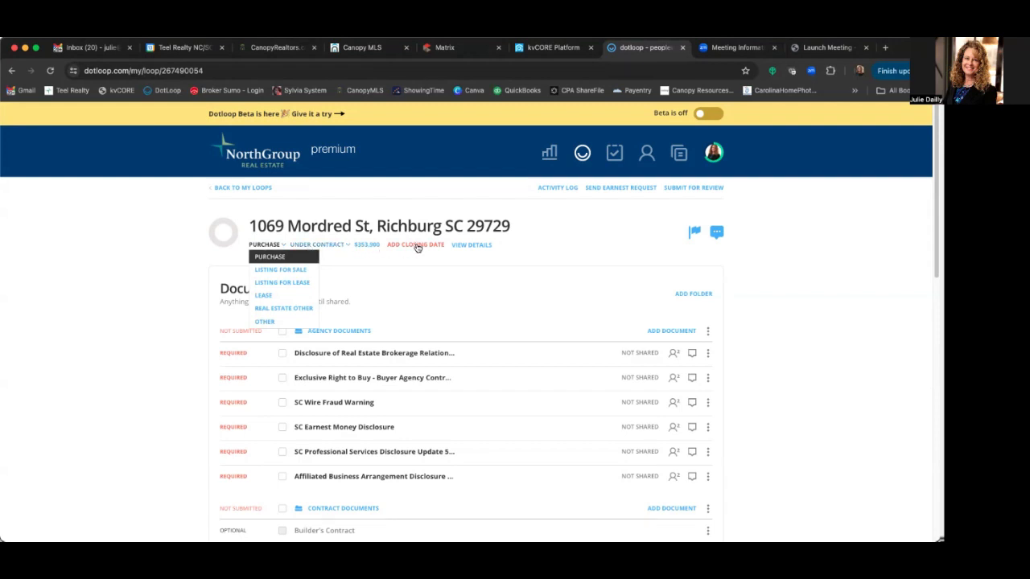
{"action": "left_click", "coordinate": [418, 245]}
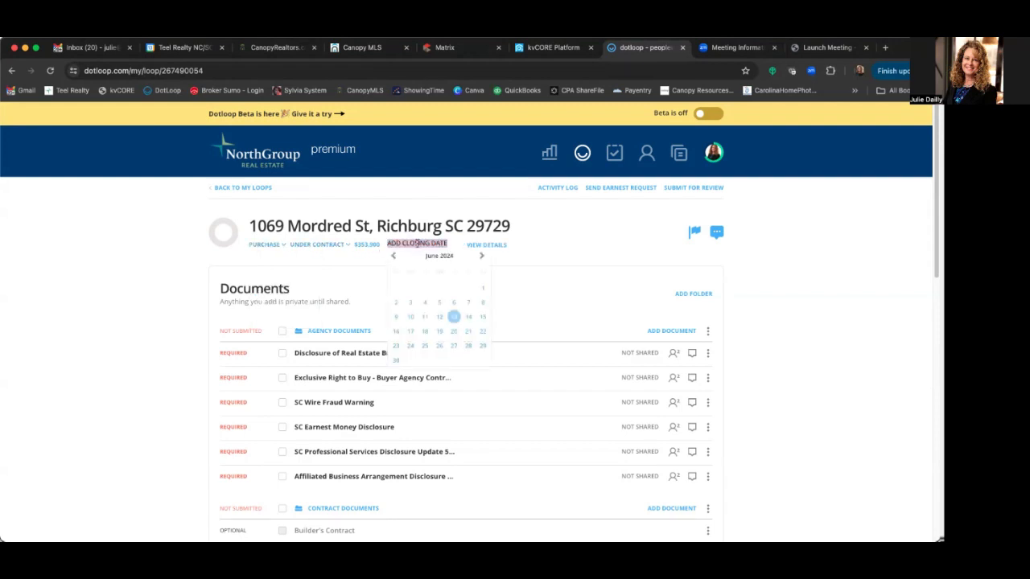
{"action": "left_click", "coordinate": [481, 255]}
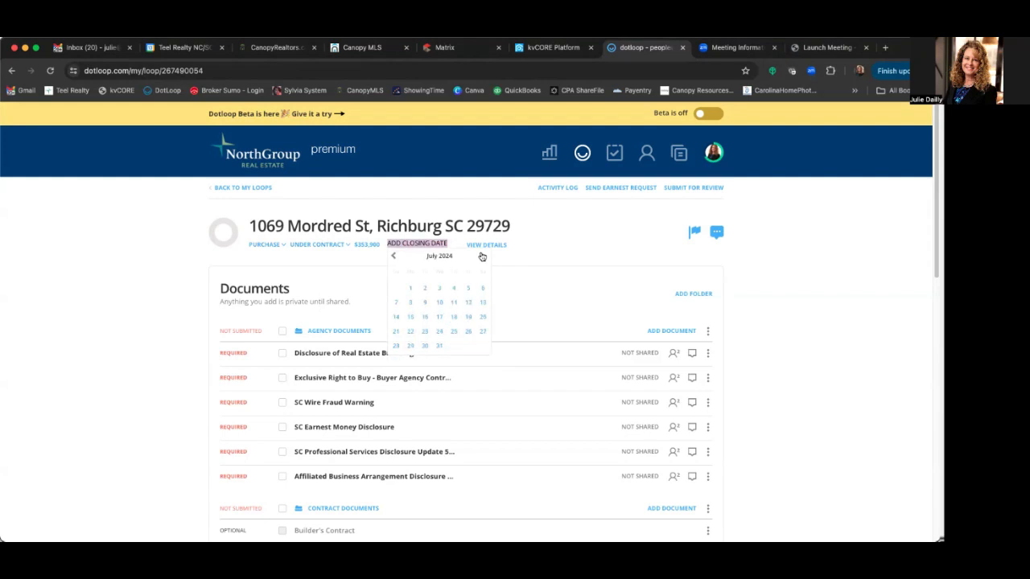
{"action": "left_click", "coordinate": [410, 304]}
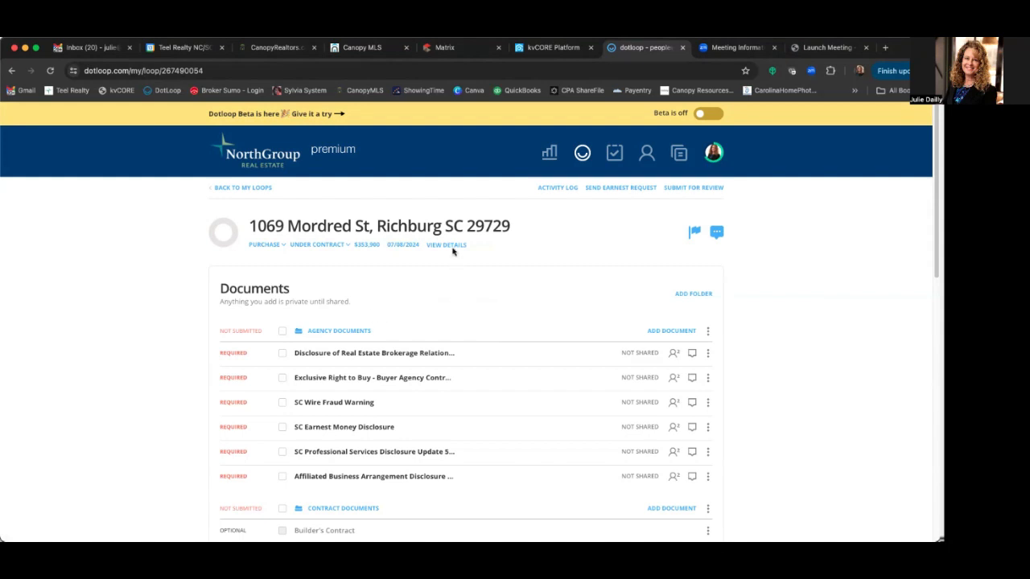
{"action": "left_click", "coordinate": [450, 245]}
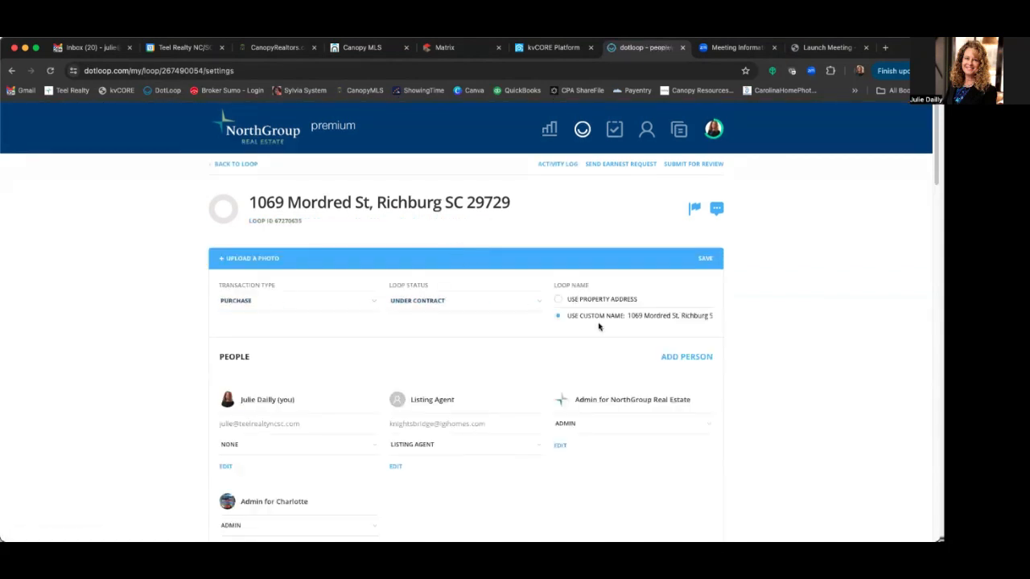
- Enter 3 in the buy-side Sale Commission Split % field
{"action": "scroll", "coordinate": [483, 344], "scroll_direction": "down", "scroll_amount": 1}
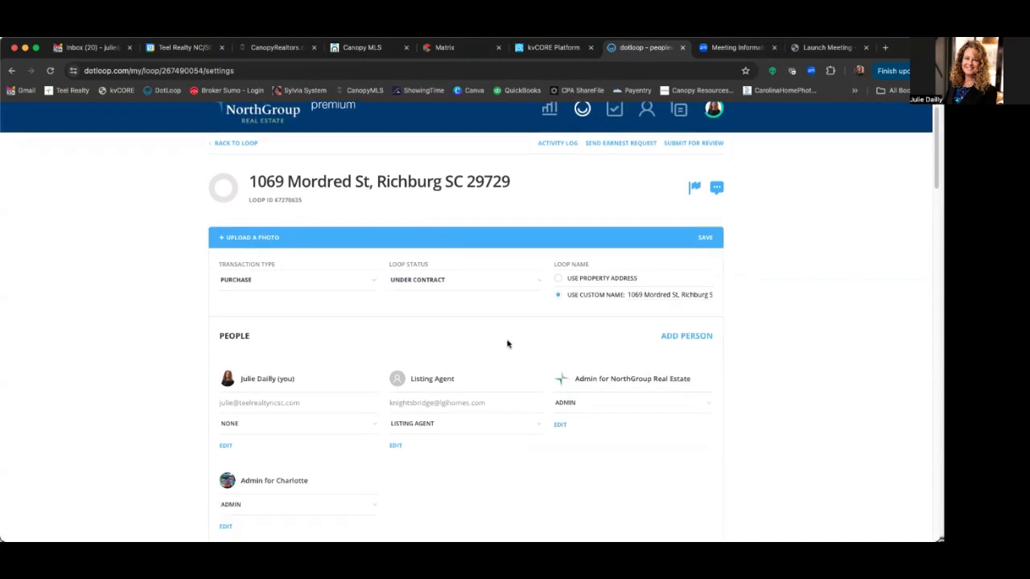
{"action": "scroll", "coordinate": [507, 345], "scroll_direction": "down", "scroll_amount": 3}
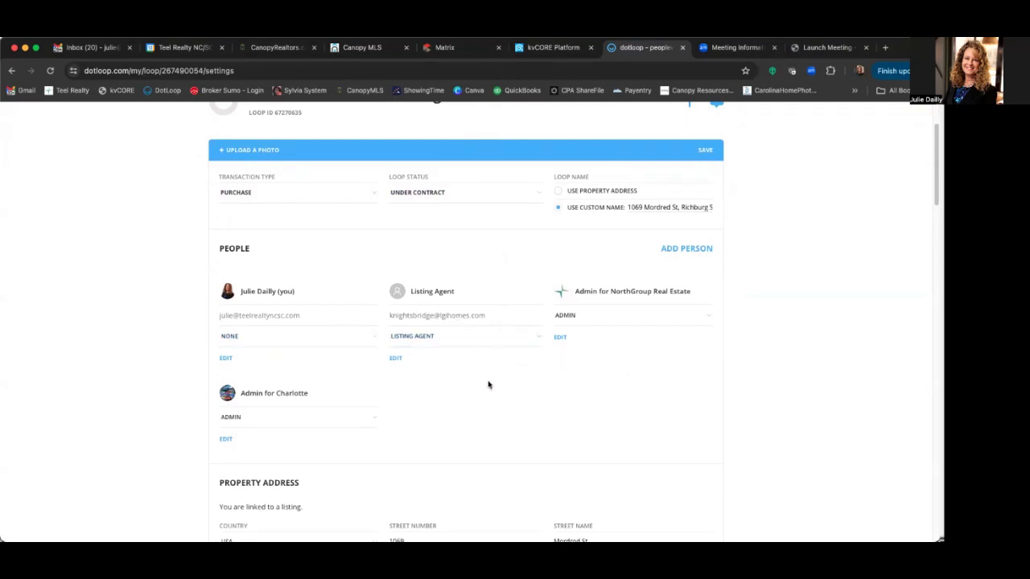
{"action": "scroll", "coordinate": [489, 385], "scroll_direction": "down", "scroll_amount": 2}
{"action": "scroll", "coordinate": [489, 385], "scroll_direction": "down", "scroll_amount": 6}
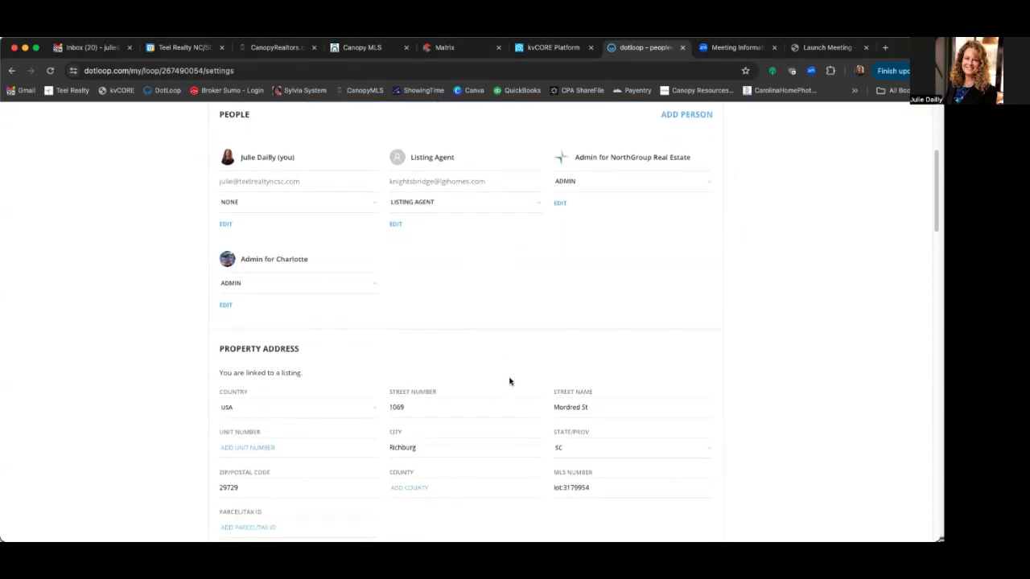
{"action": "scroll", "coordinate": [509, 381], "scroll_direction": "down", "scroll_amount": 7}
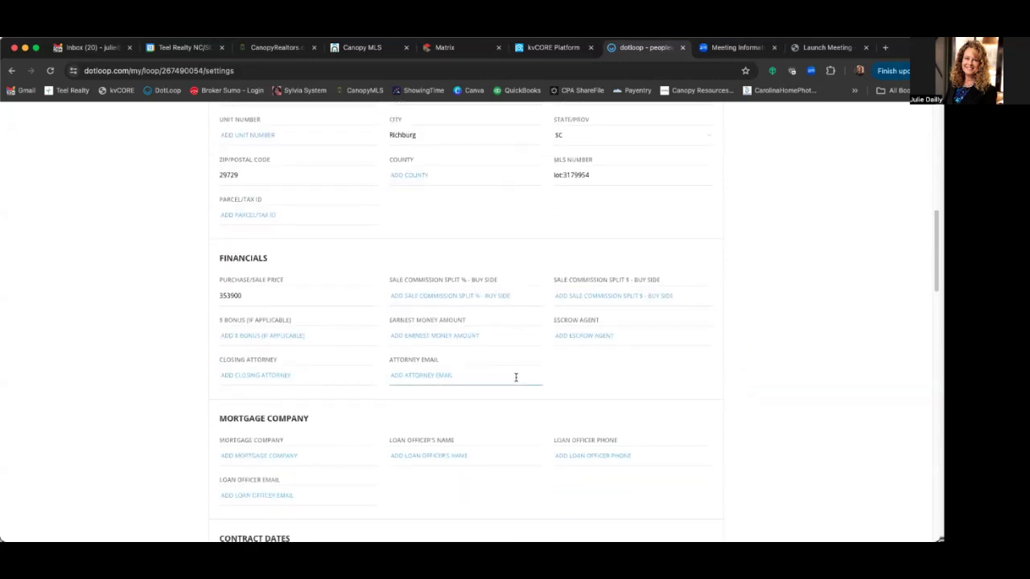
{"action": "left_click", "coordinate": [400, 297]}
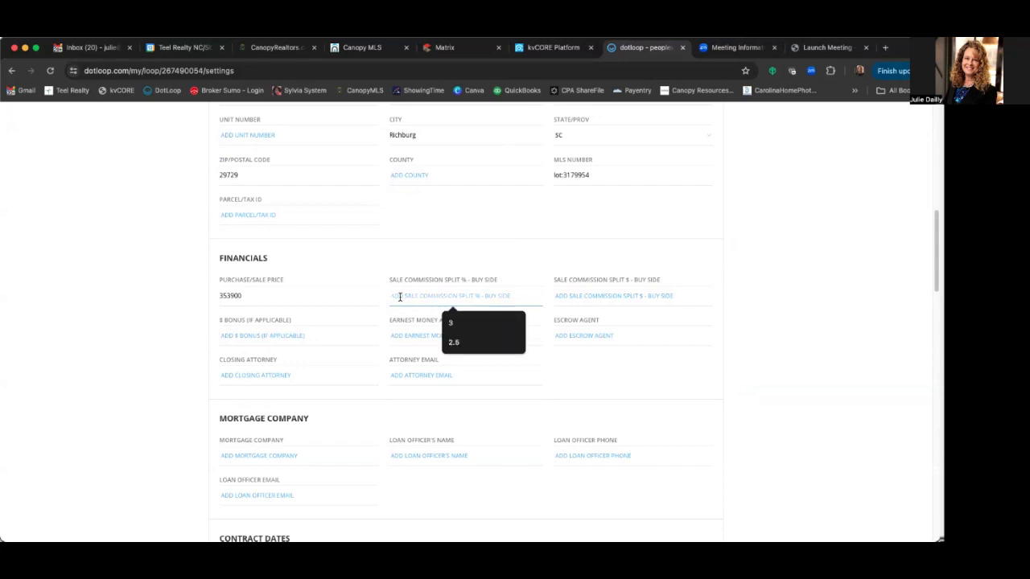
{"action": "left_click", "coordinate": [453, 322]}
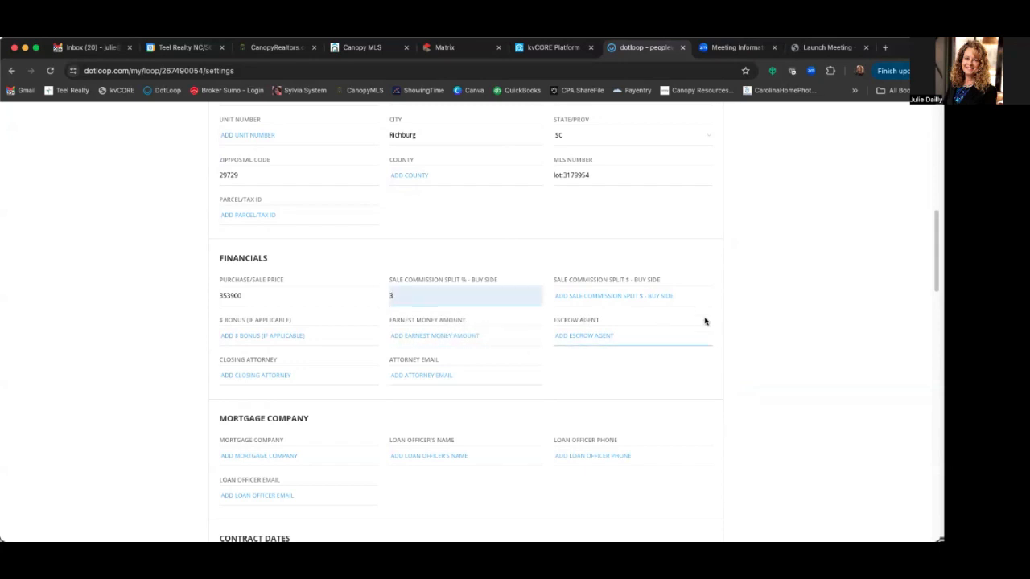
{"action": "left_click", "coordinate": [594, 379]}
- Go back to the loop and confirm YES to save the detail changes
{"action": "scroll", "coordinate": [630, 378], "scroll_direction": "down", "scroll_amount": 5}
{"action": "scroll", "coordinate": [609, 378], "scroll_direction": "up", "scroll_amount": 15}
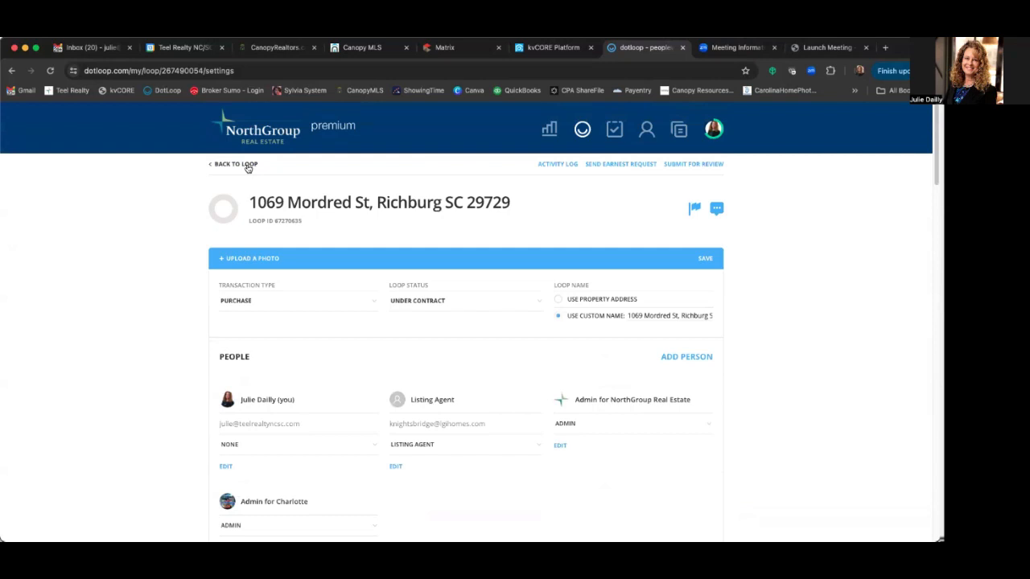
{"action": "left_click", "coordinate": [248, 165]}
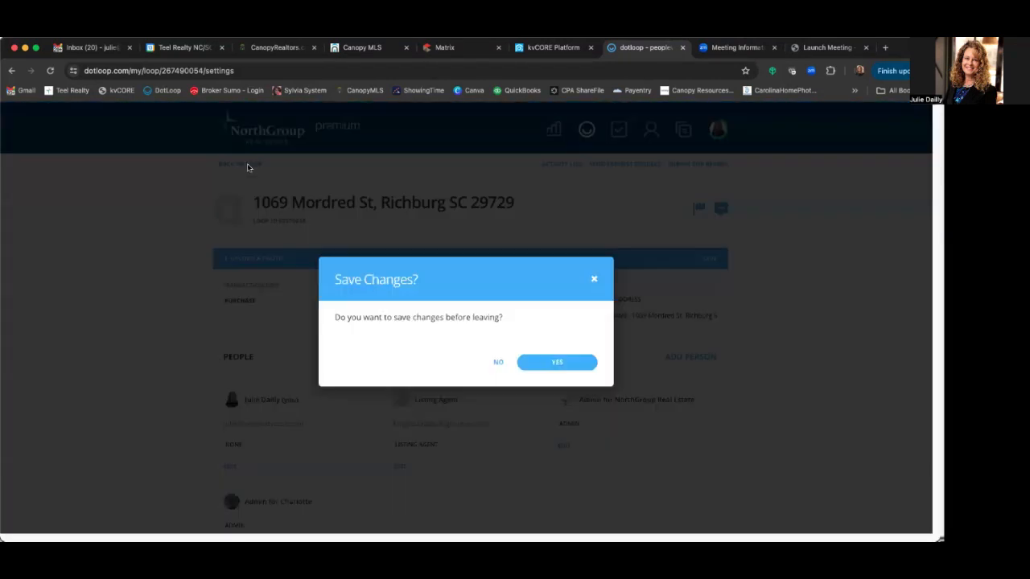
{"action": "left_click", "coordinate": [550, 361]}
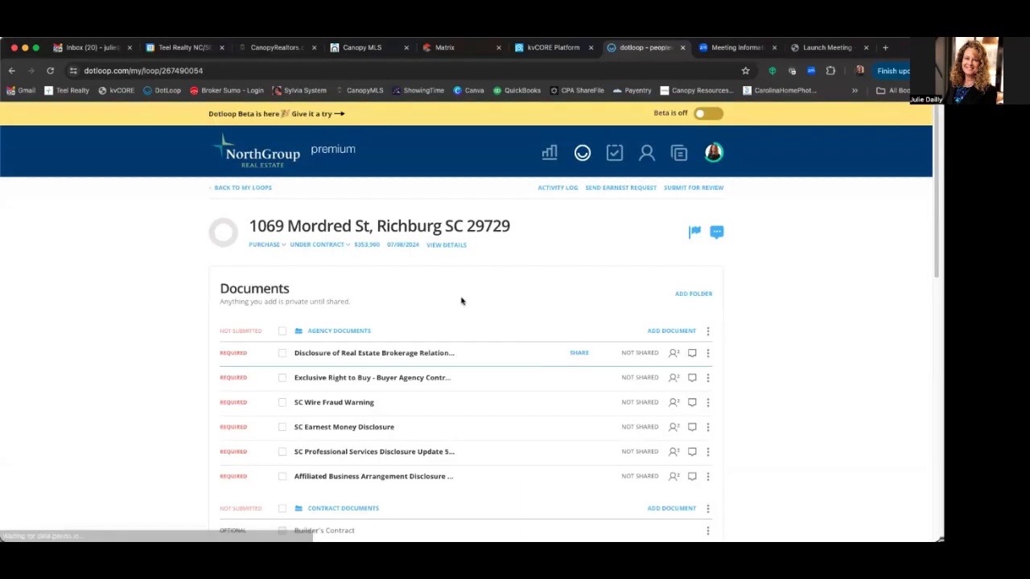
- Open the Exclusive Right to Buy - Buyer Agency Contract and close the Autofill dialog
{"action": "scroll", "coordinate": [402, 315], "scroll_direction": "down", "scroll_amount": 1}
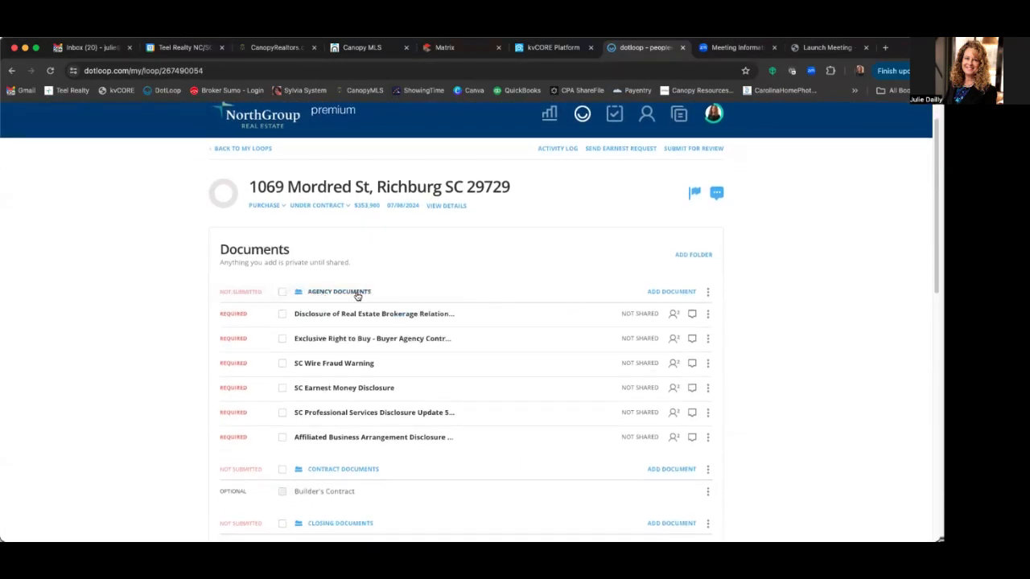
{"action": "scroll", "coordinate": [488, 293], "scroll_direction": "down", "scroll_amount": 4}
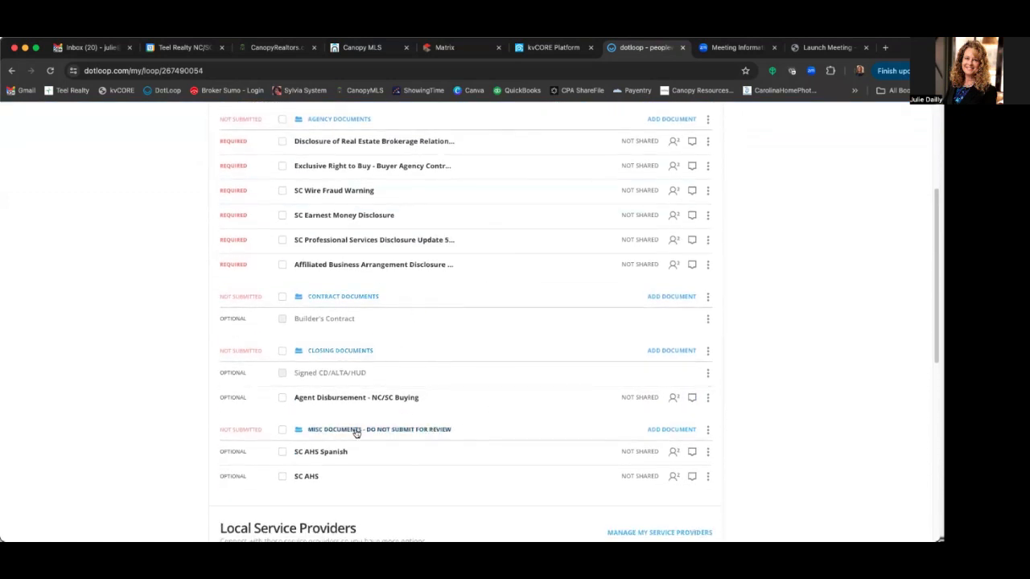
{"action": "scroll", "coordinate": [487, 386], "scroll_direction": "up", "scroll_amount": 3}
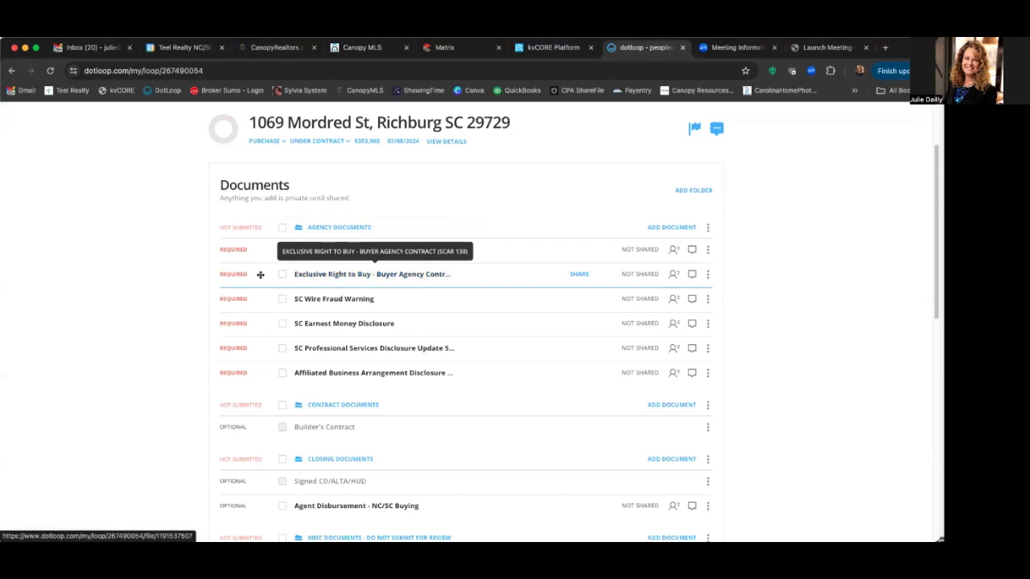
{"action": "left_click", "coordinate": [329, 278]}
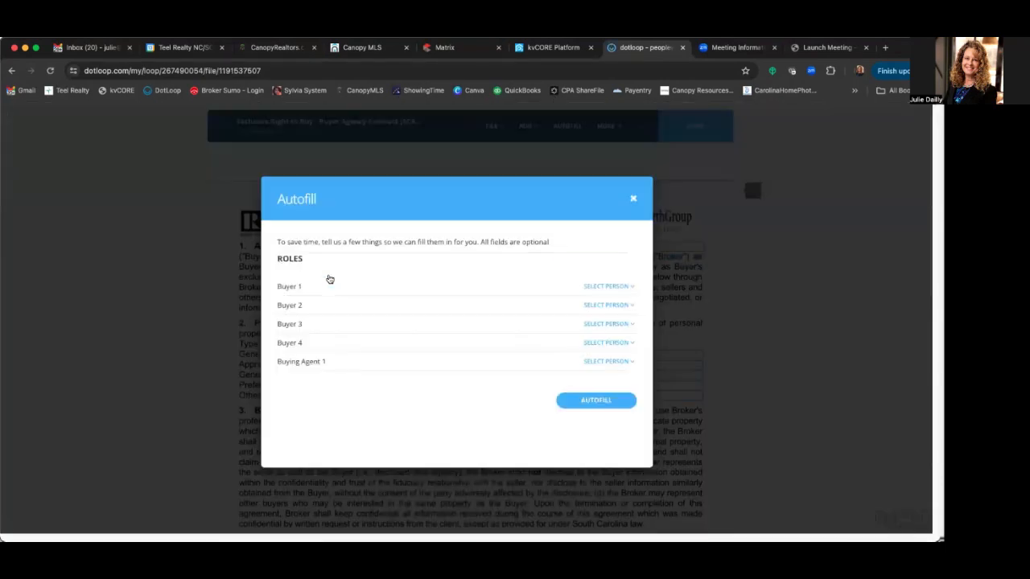
{"action": "left_click", "coordinate": [633, 198]}
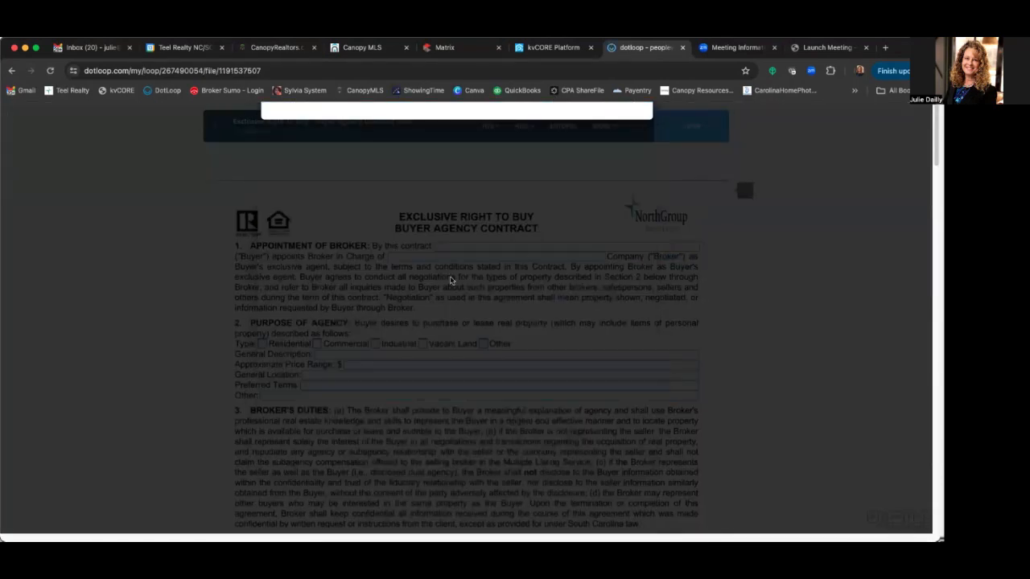
- Return to the documents list, toggle the Exclusive Right to Buy checkbox, and show its actions menu
{"action": "left_click", "coordinate": [12, 73]}
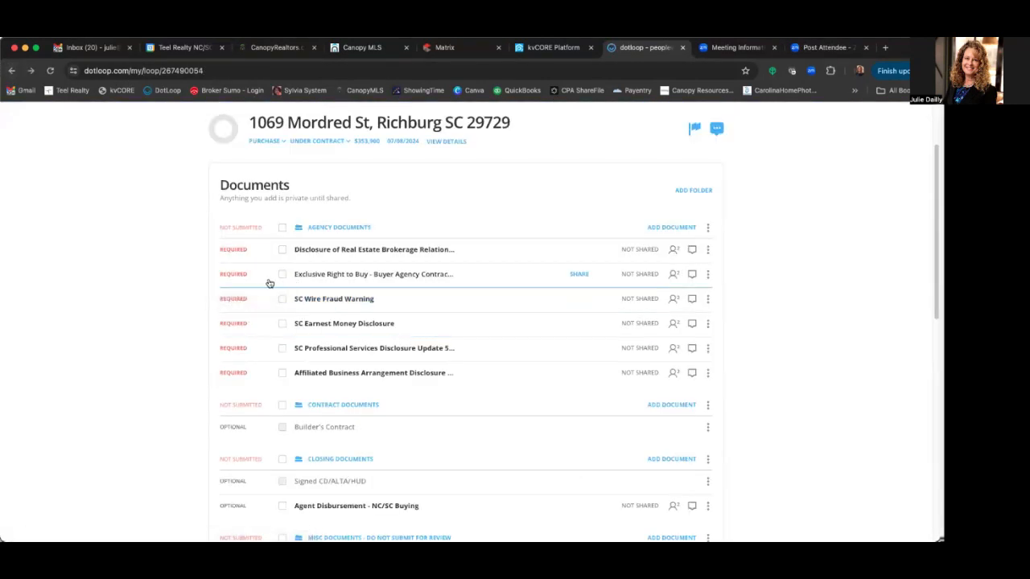
{"action": "left_click", "coordinate": [282, 275]}
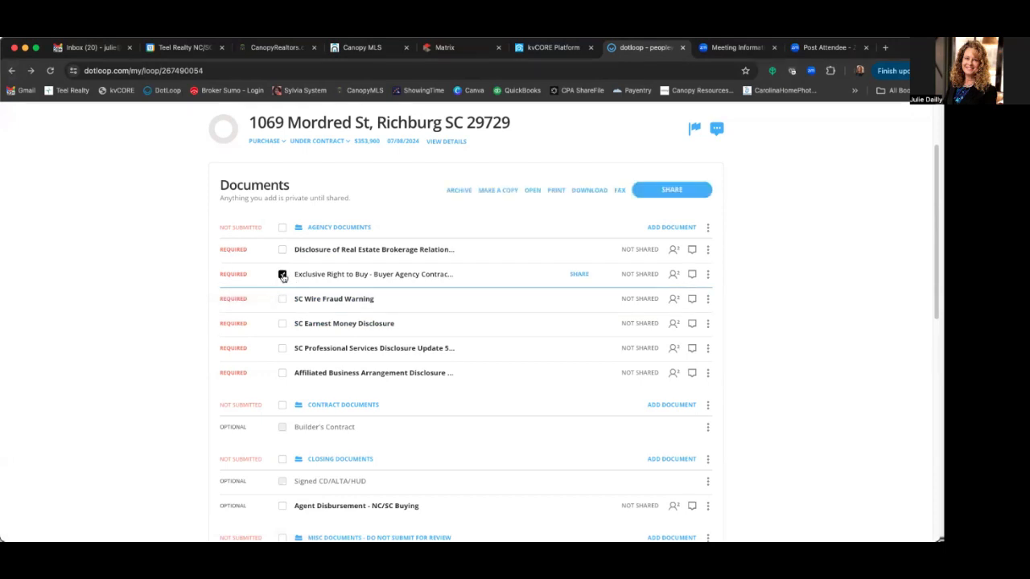
{"action": "left_click", "coordinate": [283, 275]}
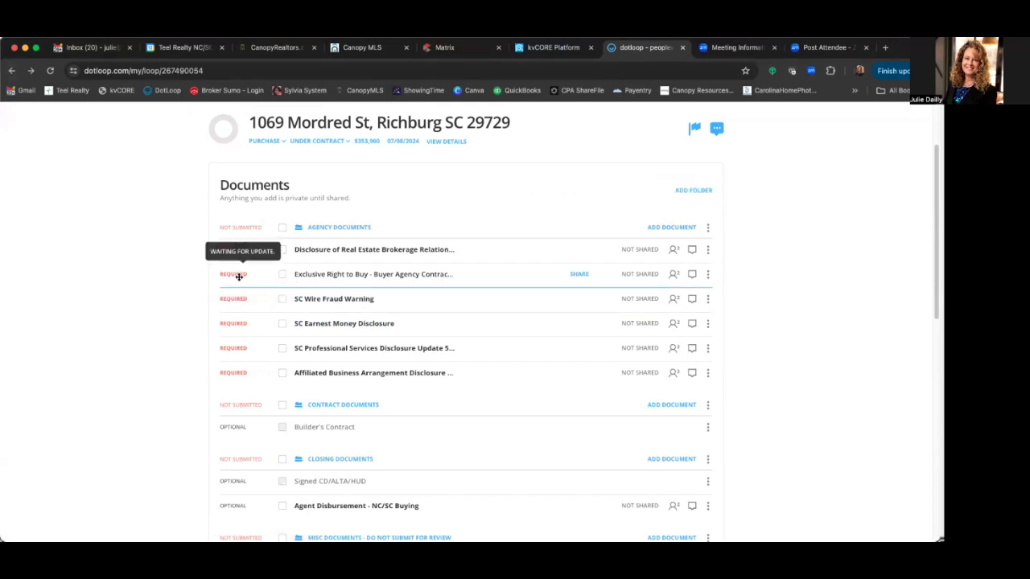
{"action": "left_click", "coordinate": [707, 275]}
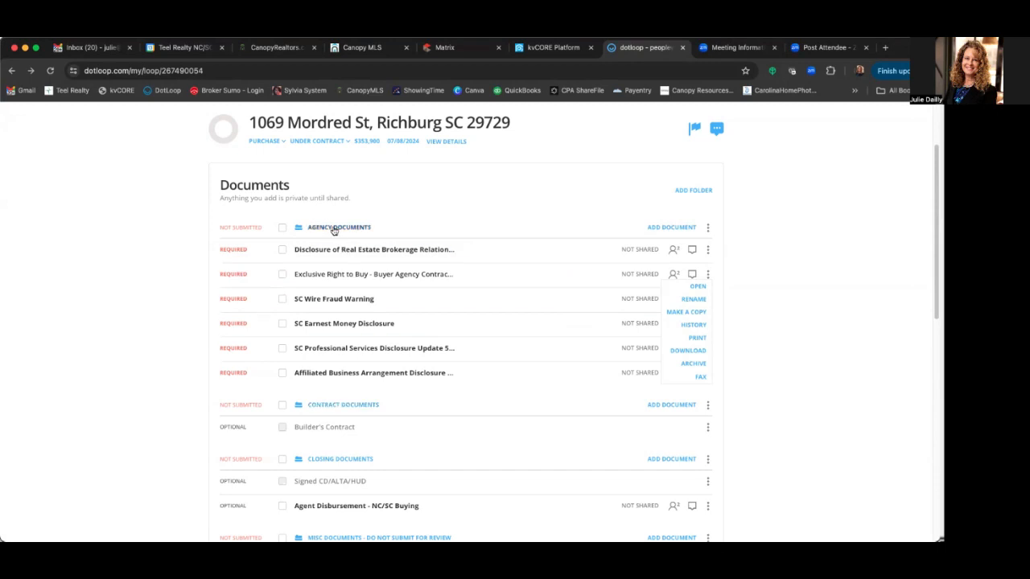
- Upload the buyer agency agreement PDF from the computer into the Agency Documents folder
{"action": "left_click", "coordinate": [667, 230]}
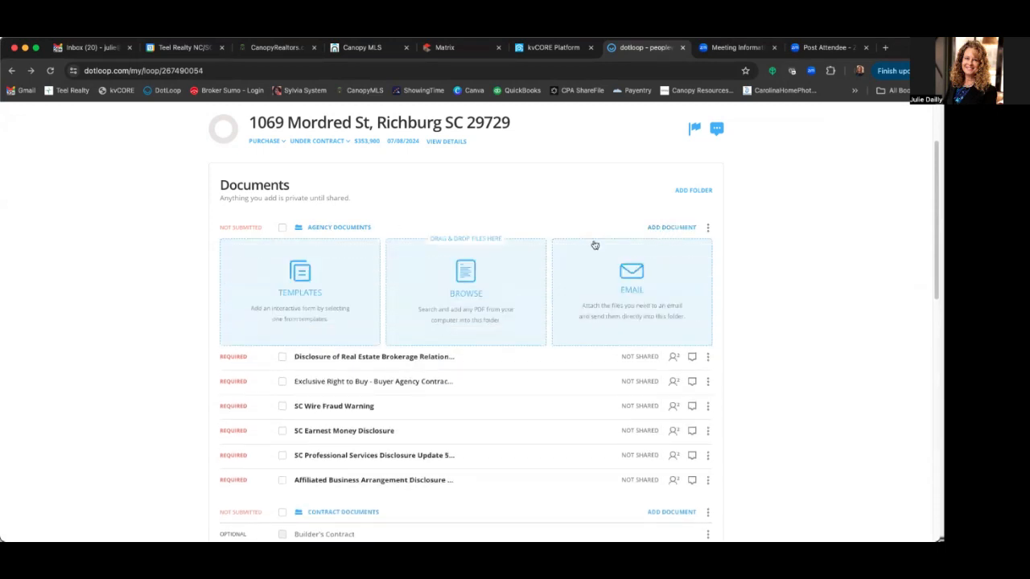
{"action": "left_click", "coordinate": [464, 292]}
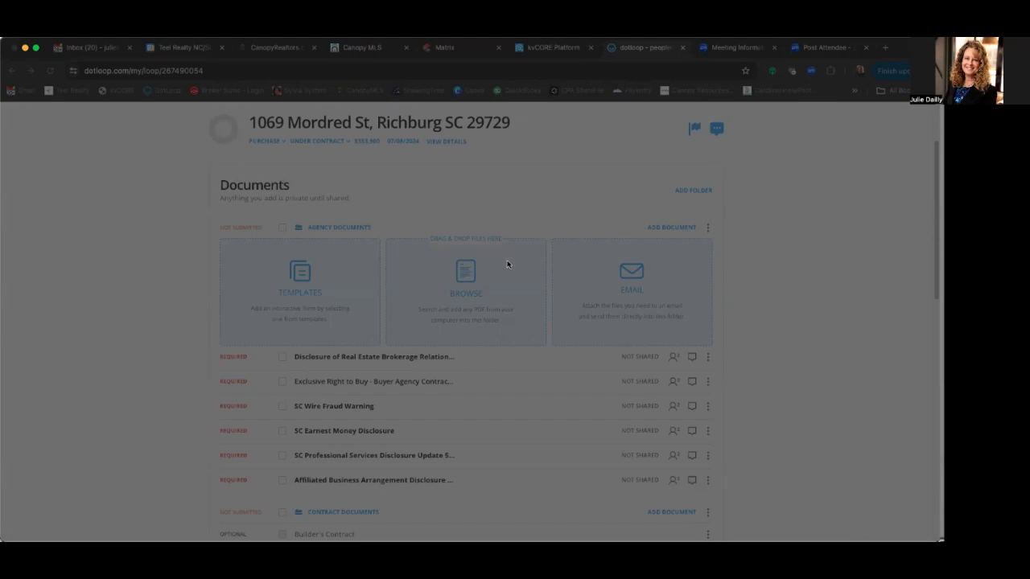
{"action": "left_click", "coordinate": [880, 490]}
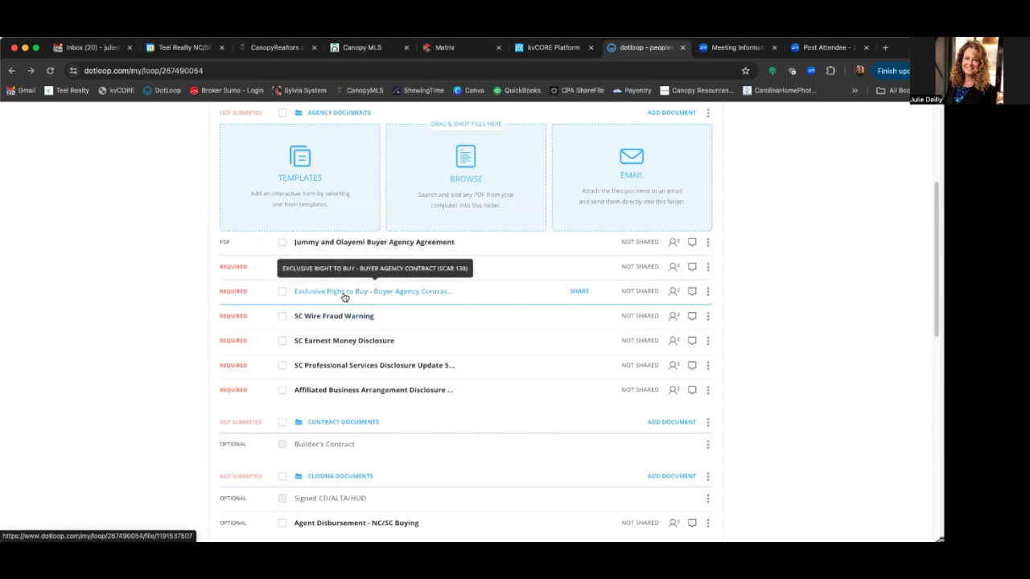
- Archive the Exclusive Right to Buy - Buyer Agency Contract from its row's actions menu
{"action": "left_click", "coordinate": [708, 294]}
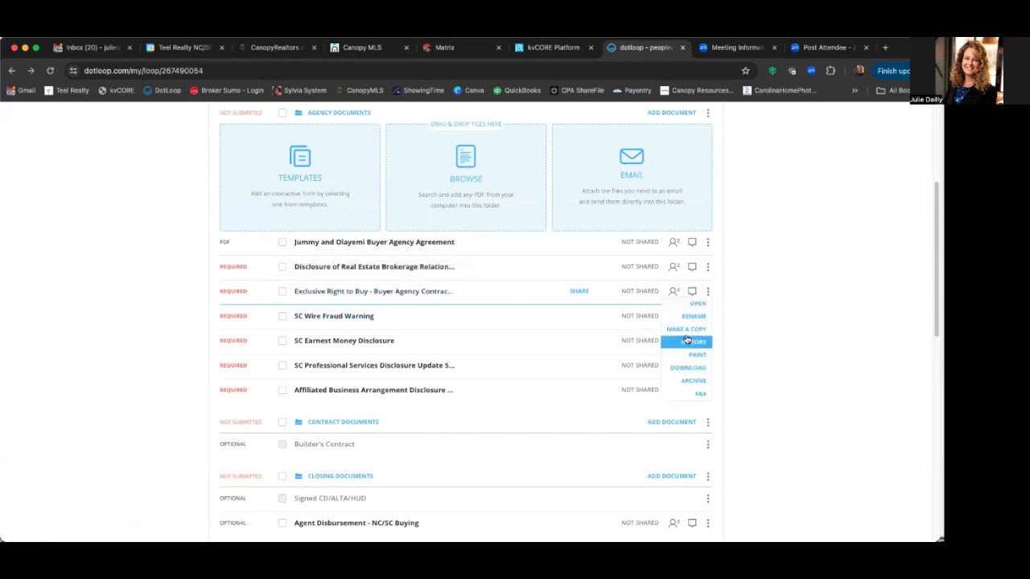
{"action": "left_click", "coordinate": [693, 380]}
{"action": "scroll", "coordinate": [485, 279], "scroll_direction": "up", "scroll_amount": 3}
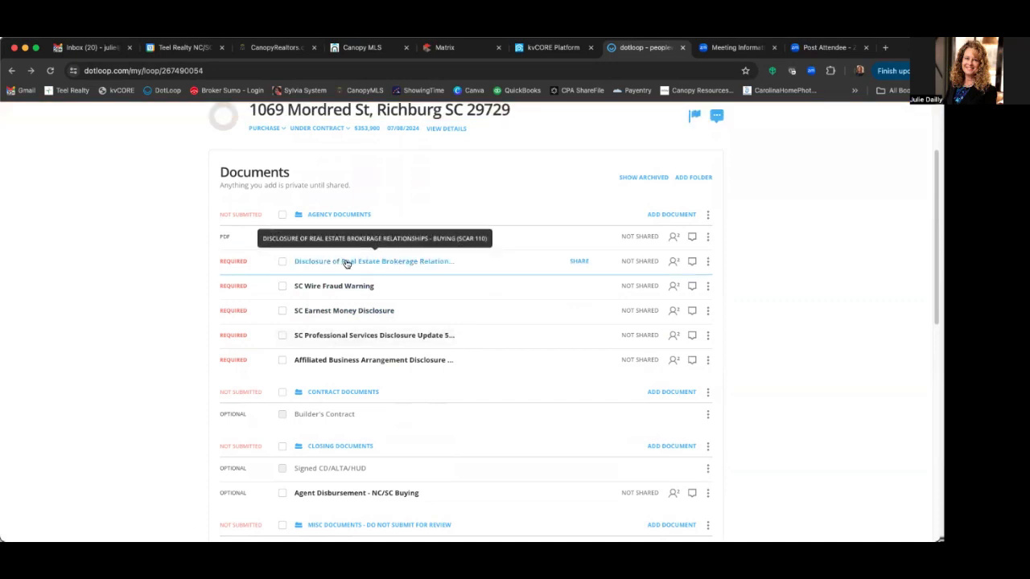
- Open the Disclosure of Real Estate Brokerage Relationships form and start adding a new person as Buyer 1
{"action": "left_click", "coordinate": [282, 261]}
{"action": "left_click", "coordinate": [282, 286]}
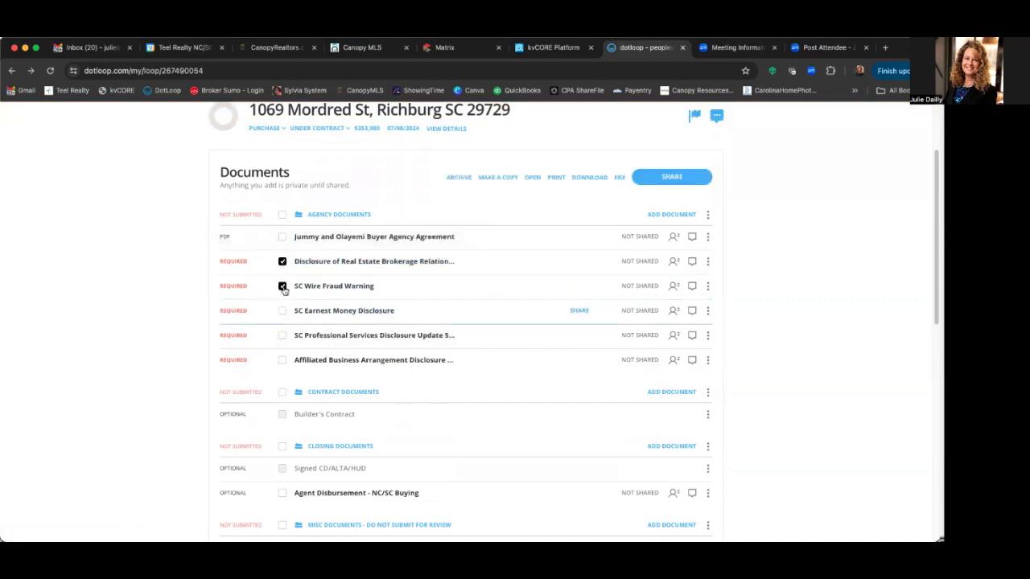
{"action": "left_click", "coordinate": [283, 286]}
{"action": "left_click", "coordinate": [283, 261]}
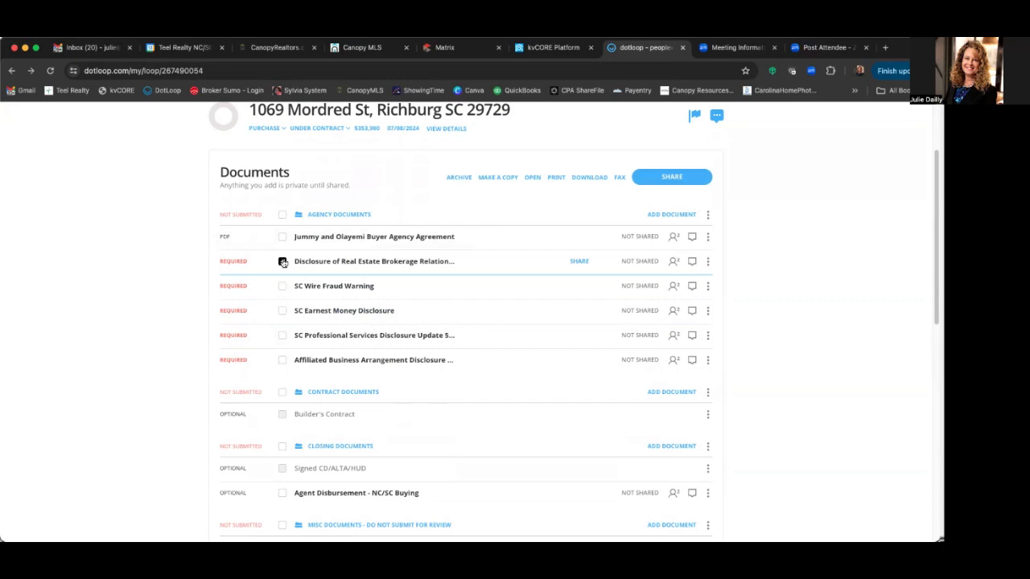
{"action": "left_click", "coordinate": [348, 262]}
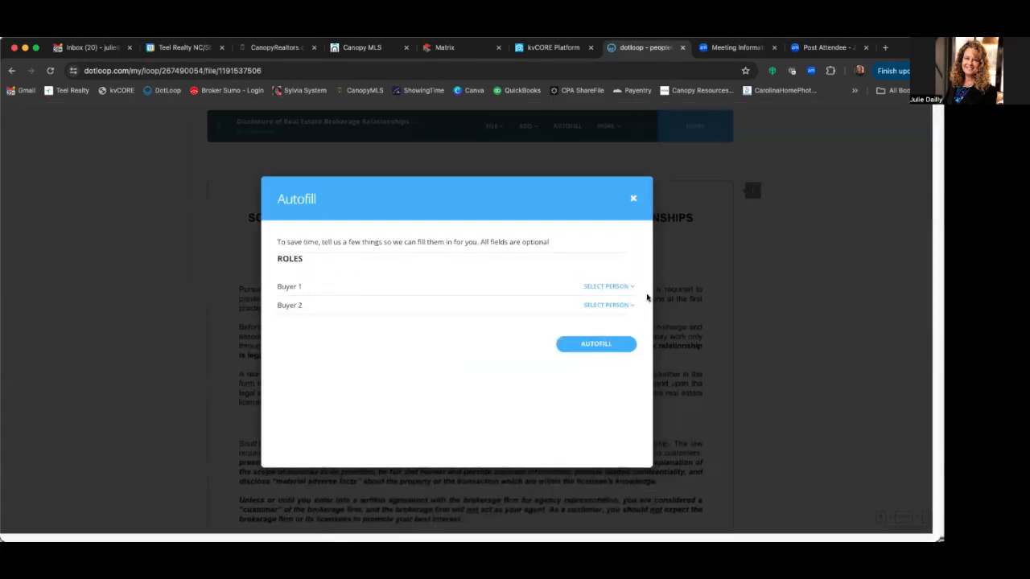
{"action": "left_click", "coordinate": [608, 287]}
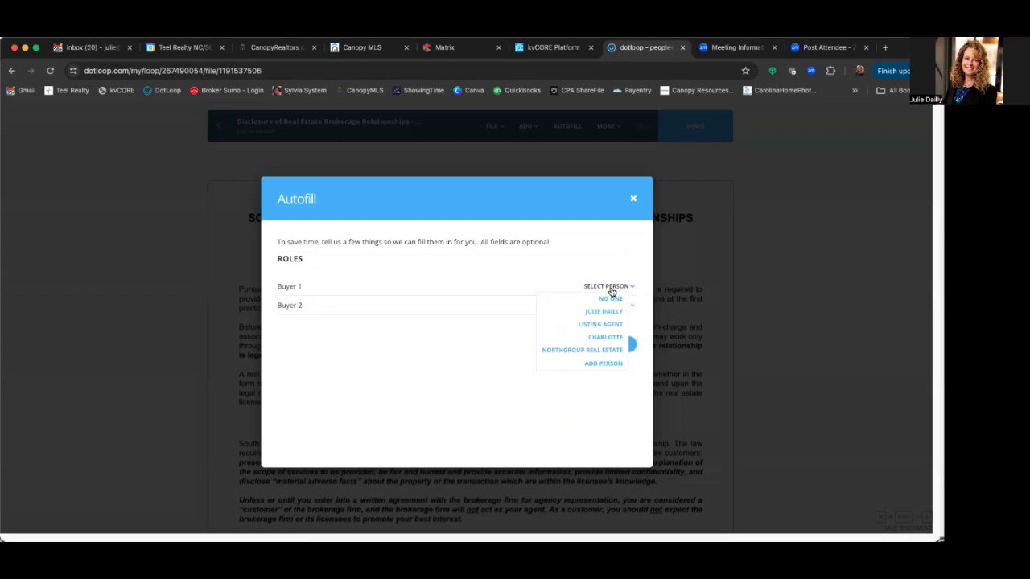
{"action": "left_click", "coordinate": [603, 363]}
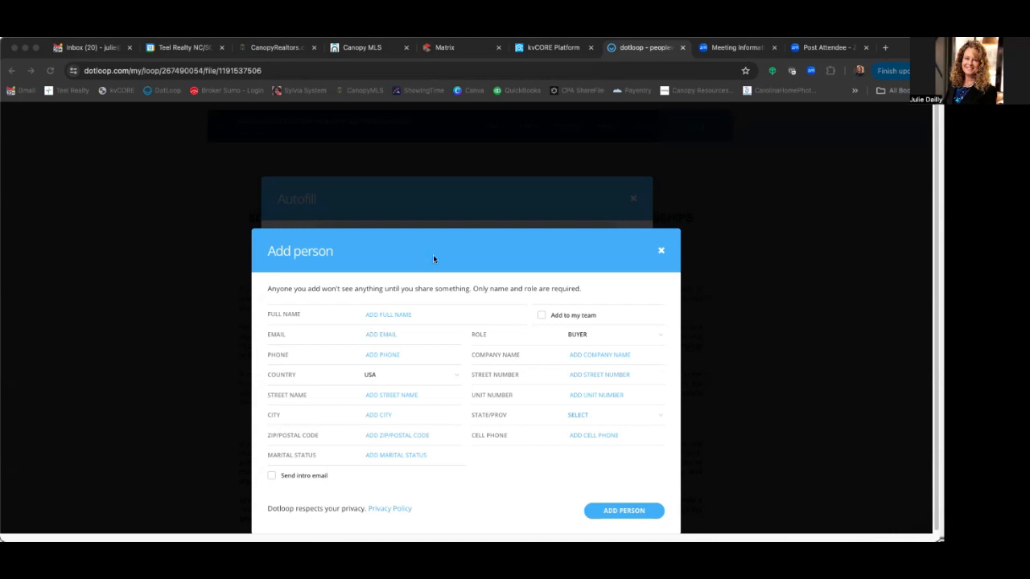
- Enter the first buyer's full name, phone number and e-mail, and add them as Buyer 1
{"action": "left_click", "coordinate": [371, 313]}
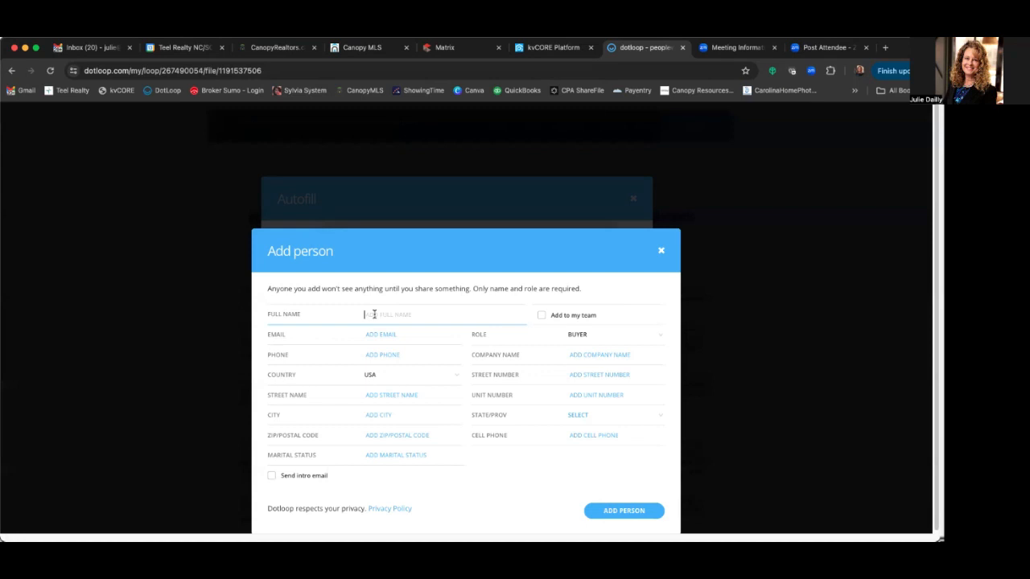
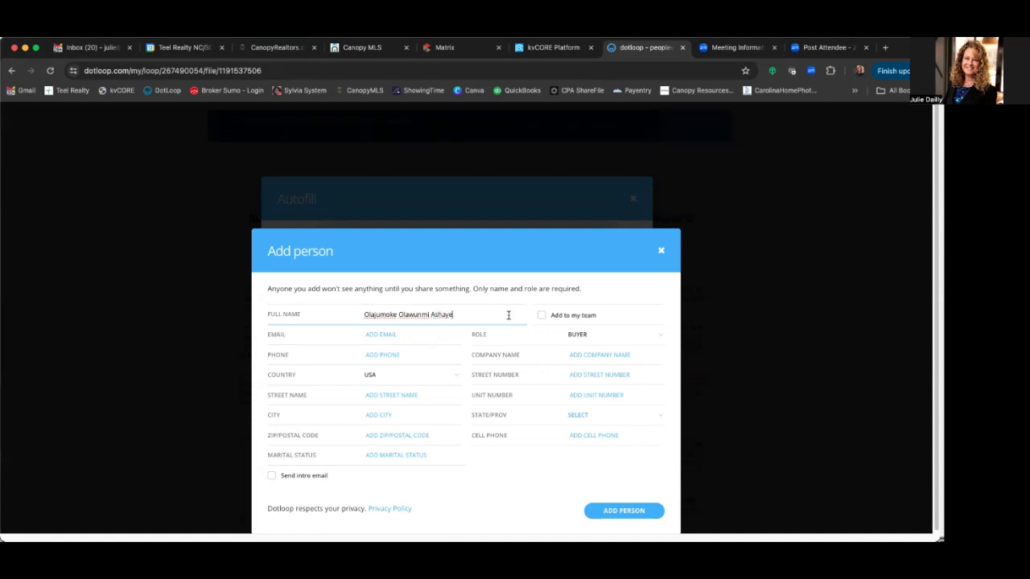
{"action": "left_click", "coordinate": [406, 336]}
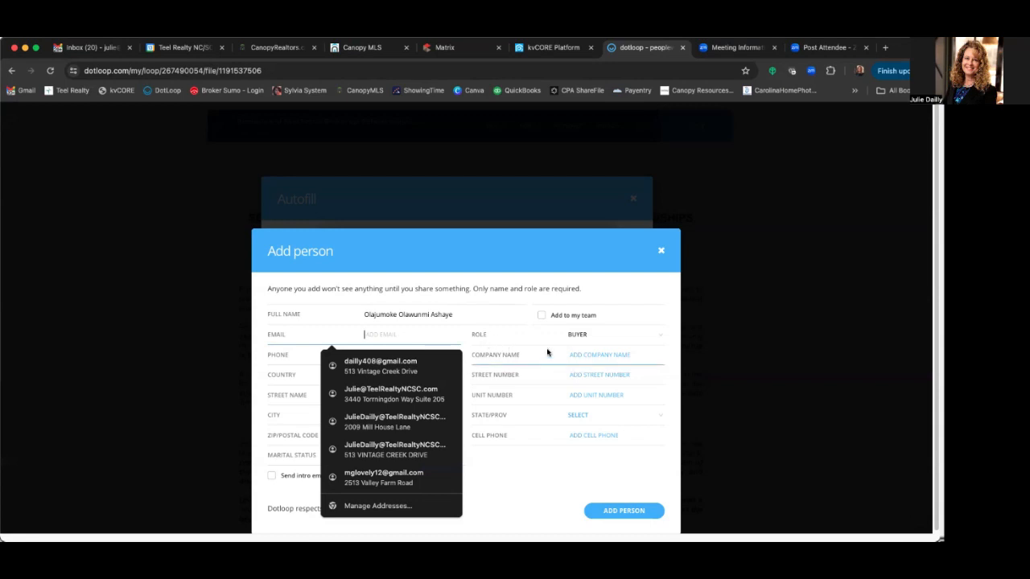
{"action": "left_click", "coordinate": [507, 335]}
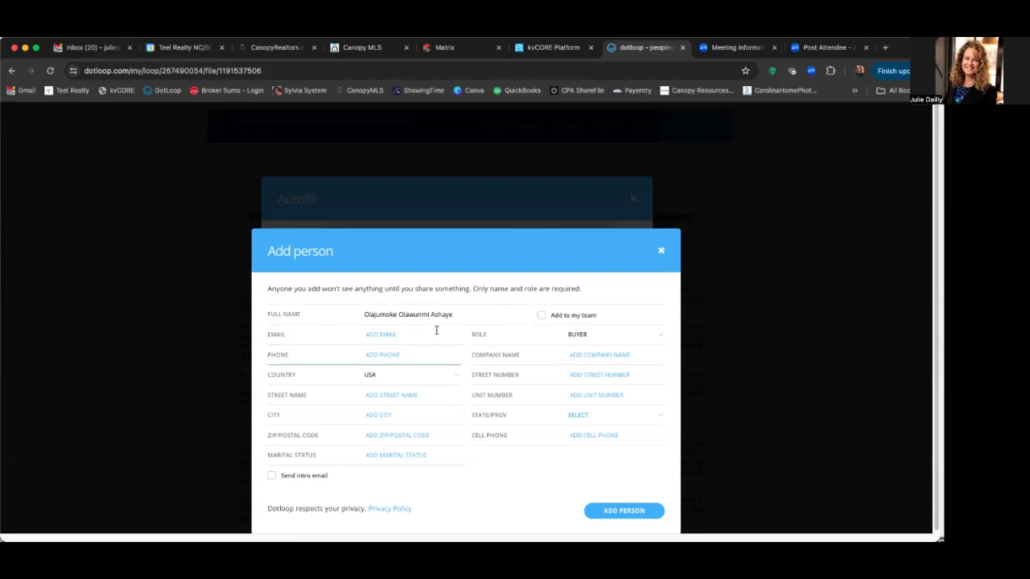
{"action": "left_click", "coordinate": [391, 355]}
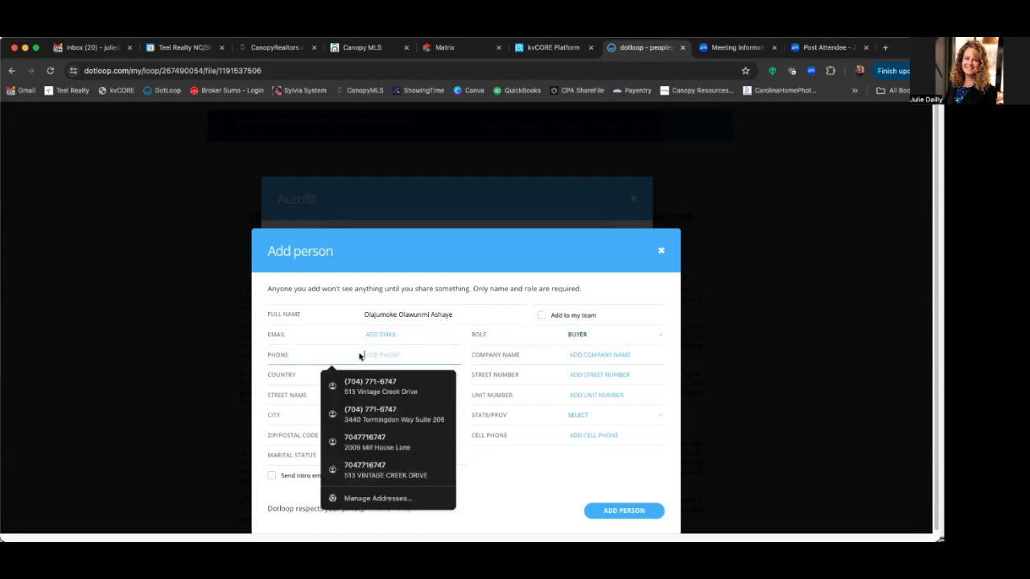
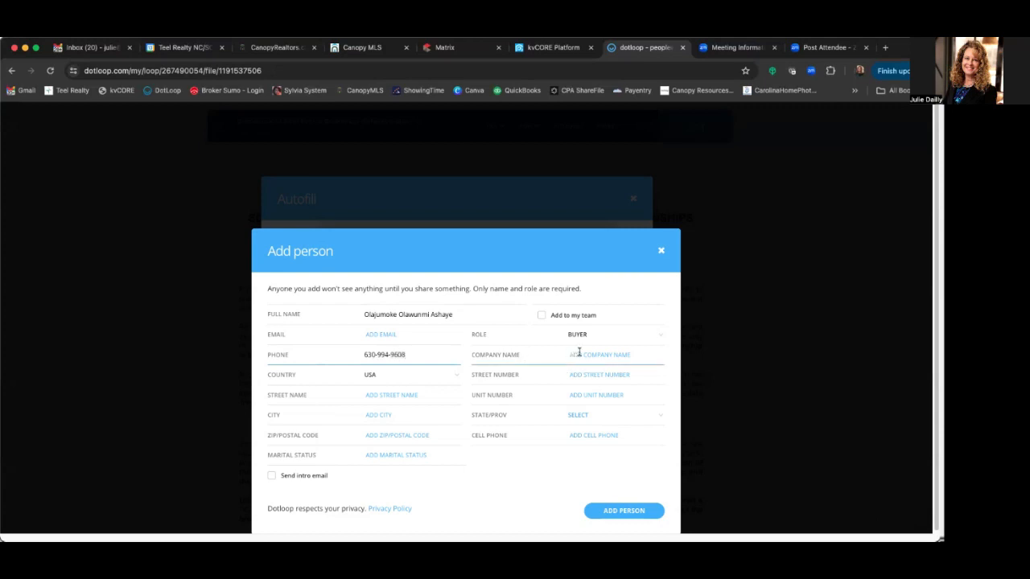
{"action": "left_click", "coordinate": [382, 333]}
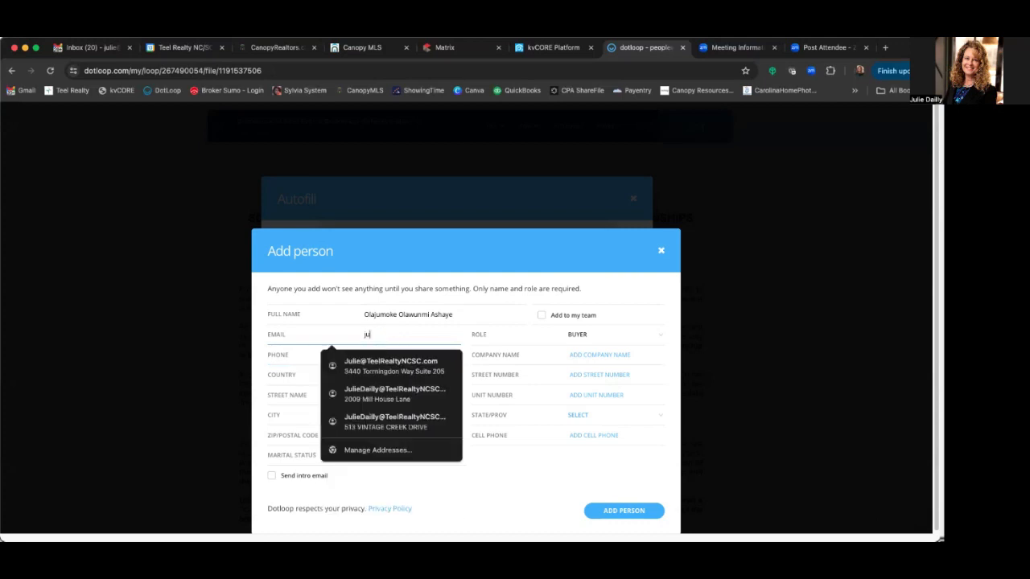
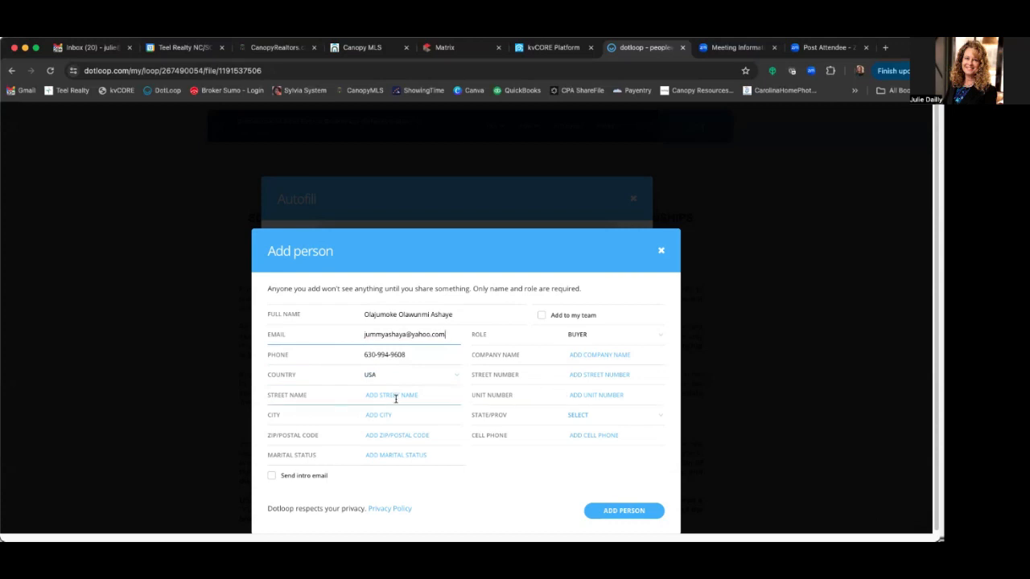
{"action": "left_click", "coordinate": [625, 511]}
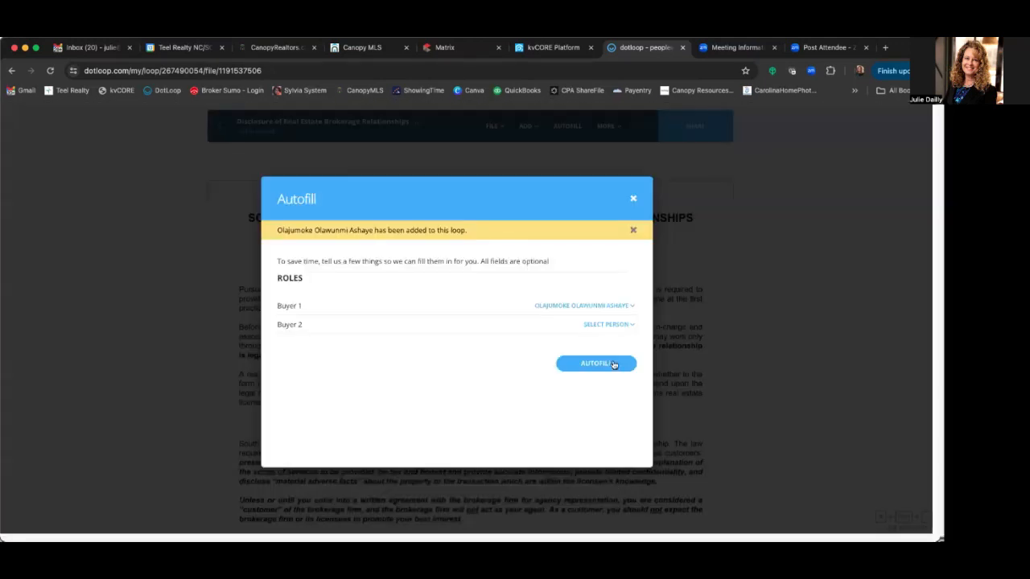
- Add the second buyer as Buyer 2 with their full name, e-mail address and phone number
{"action": "left_click", "coordinate": [609, 324]}
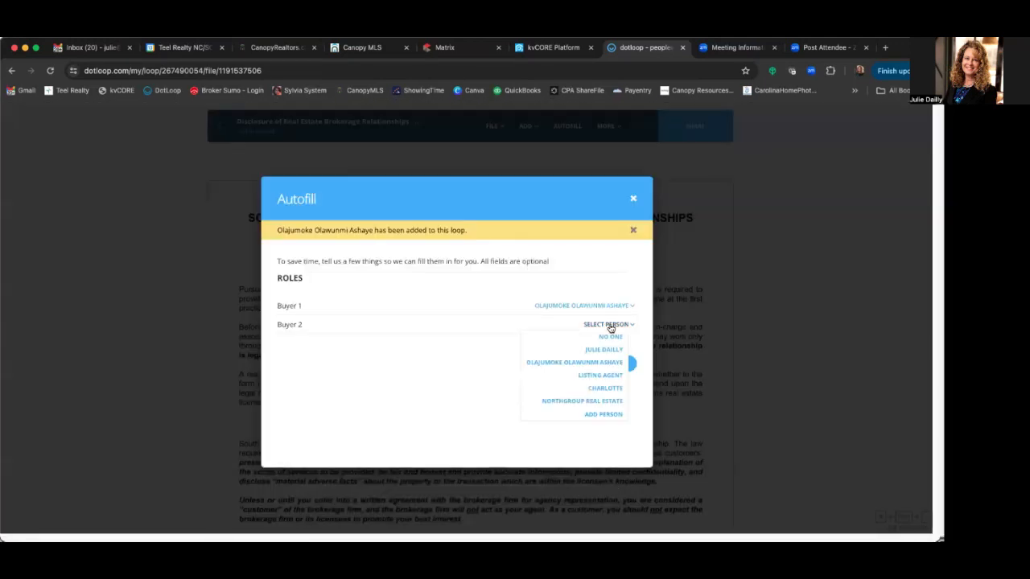
{"action": "left_click", "coordinate": [614, 415]}
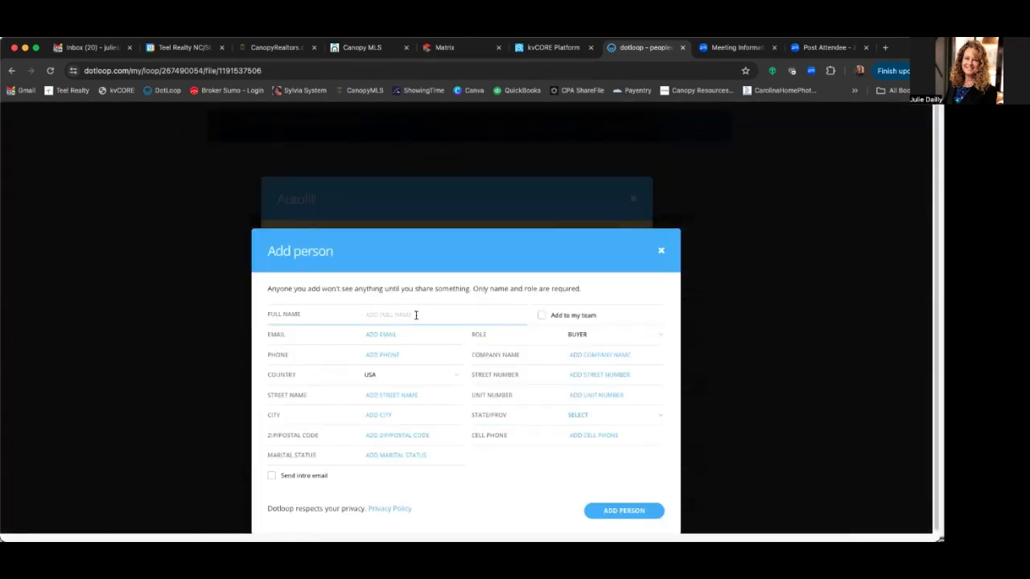
{"action": "left_click", "coordinate": [377, 334]}
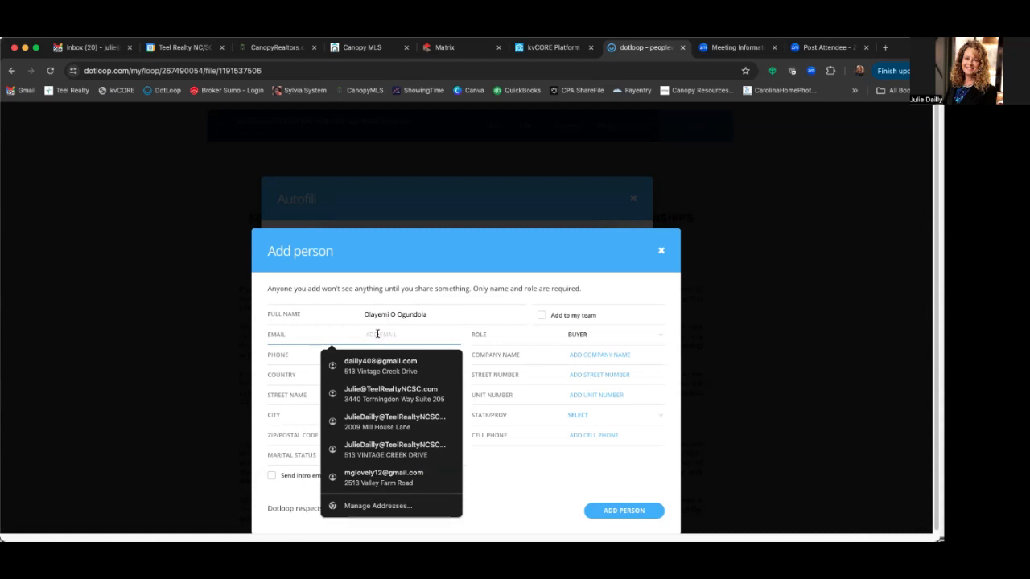
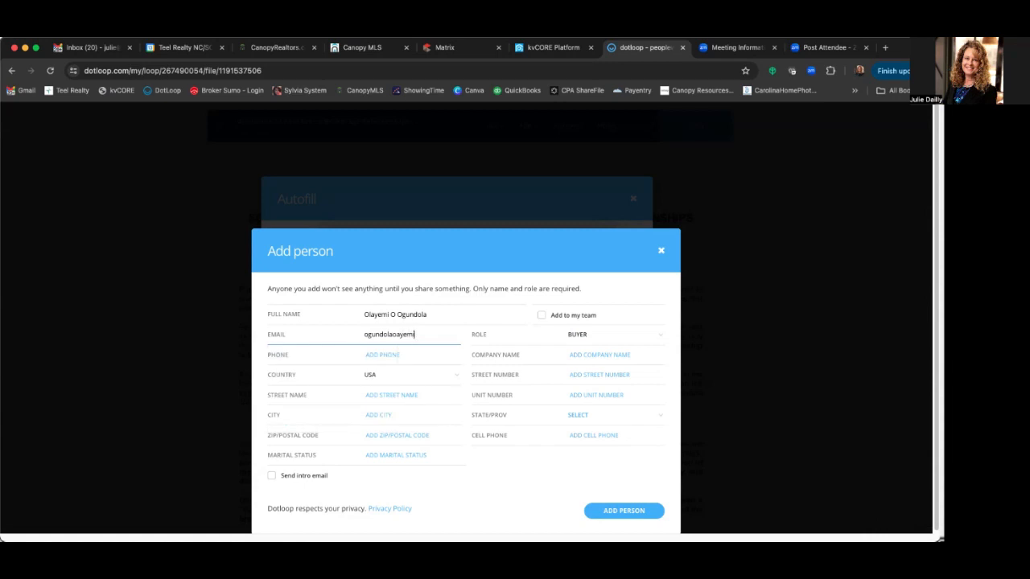
{"action": "left_click", "coordinate": [409, 355]}
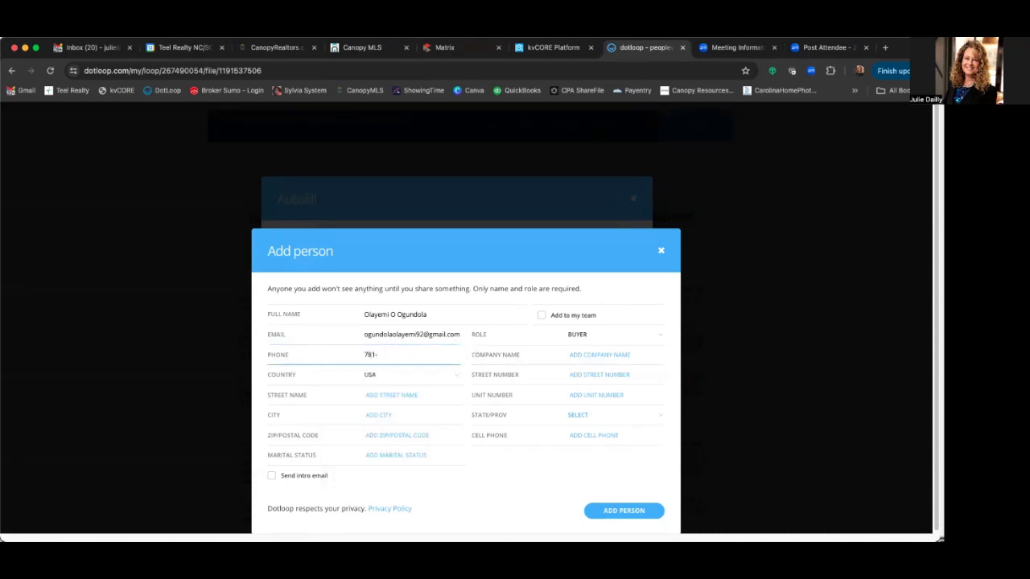
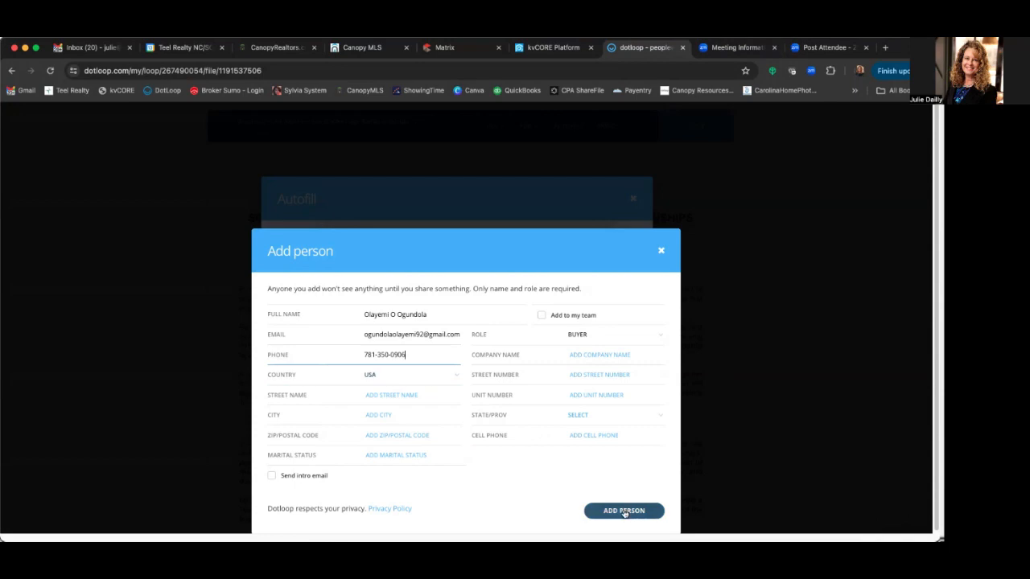
{"action": "left_click", "coordinate": [625, 511]}
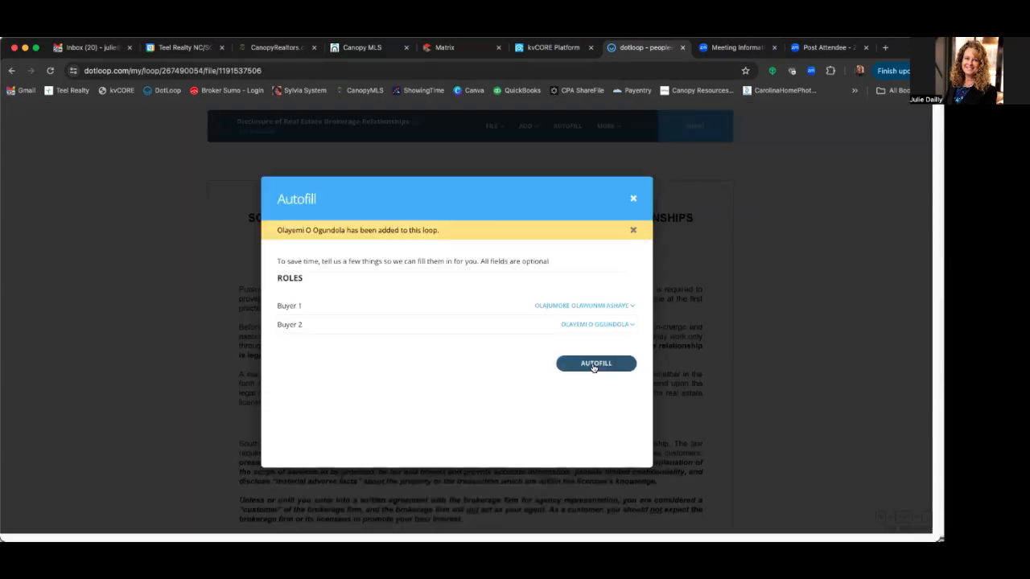
- Autofill the disclosure with both buyers and clear the stray Phone entry at page 1's bottom
{"action": "left_click", "coordinate": [594, 364]}
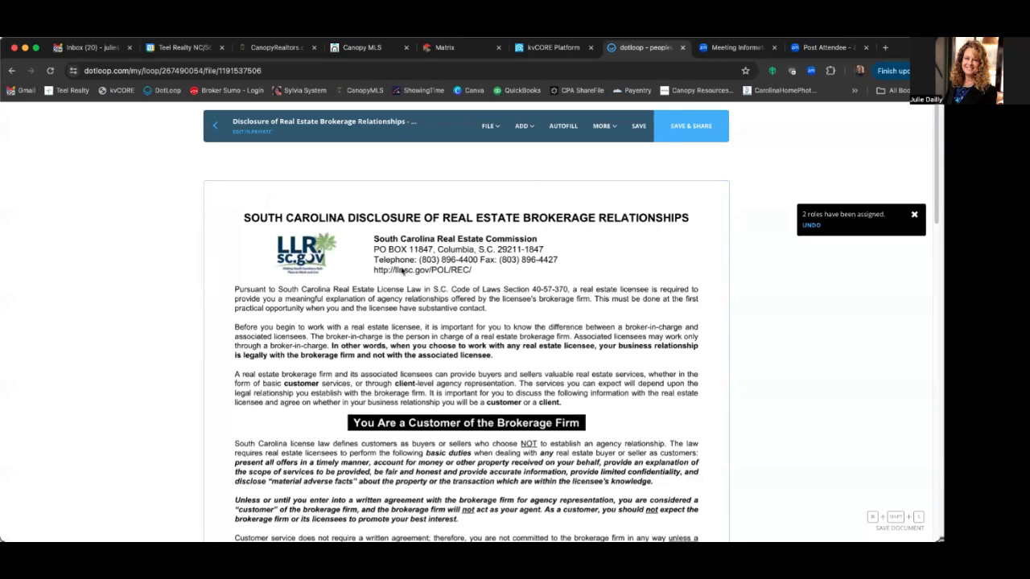
{"action": "scroll", "coordinate": [464, 263], "scroll_direction": "down", "scroll_amount": 10}
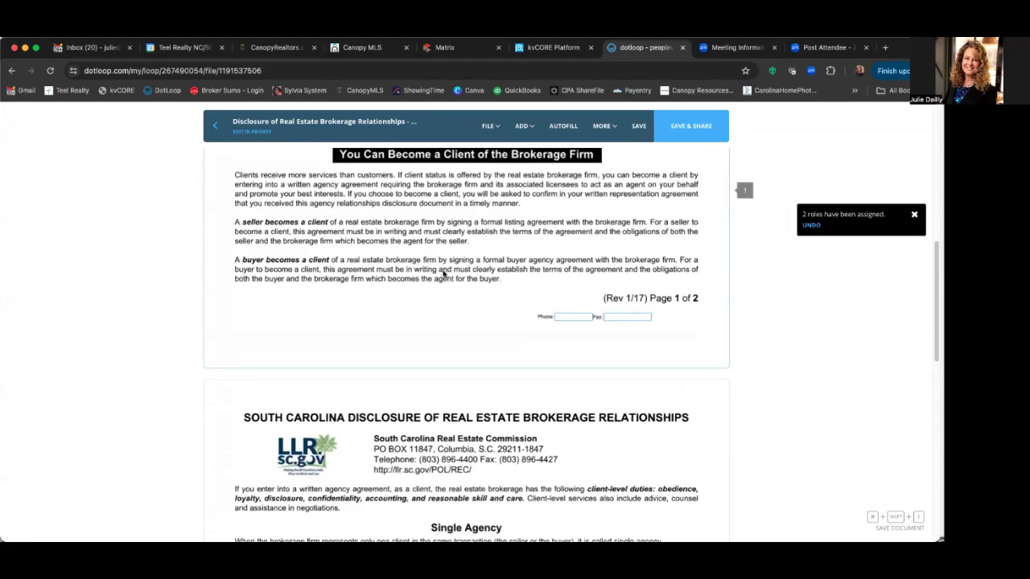
{"action": "left_click", "coordinate": [563, 316]}
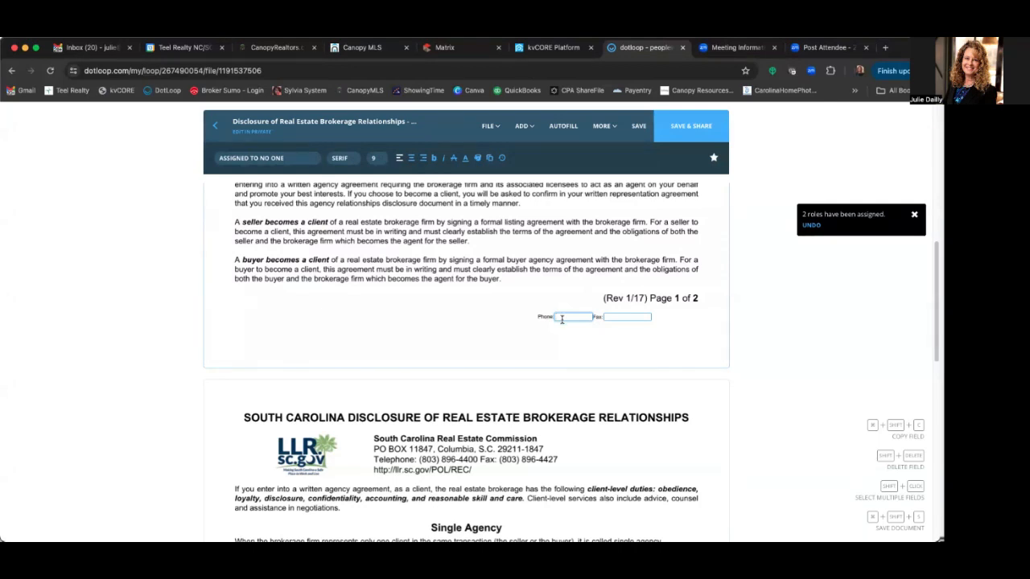
{"action": "left_click_drag", "start_coordinate": [555, 316], "coordinate": [597, 317]}
{"action": "left_click", "coordinate": [588, 315]}
{"action": "left_click_drag", "start_coordinate": [590, 315], "coordinate": [531, 313]}
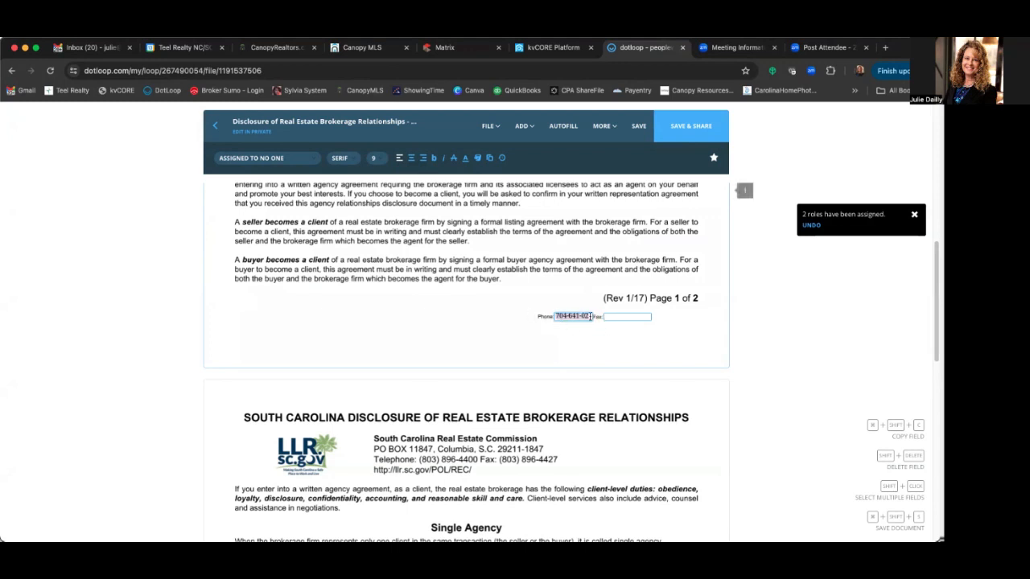
{"action": "left_click", "coordinate": [586, 314]}
{"action": "key", "text": "Right"}
{"action": "left_click_drag", "start_coordinate": [588, 314], "coordinate": [546, 317]}
{"action": "key", "text": "BackSpace"}
{"action": "left_click", "coordinate": [535, 336]}
{"action": "scroll", "coordinate": [485, 333], "scroll_direction": "down", "scroll_amount": 3}
{"action": "scroll", "coordinate": [485, 333], "scroll_direction": "down", "scroll_amount": 3}
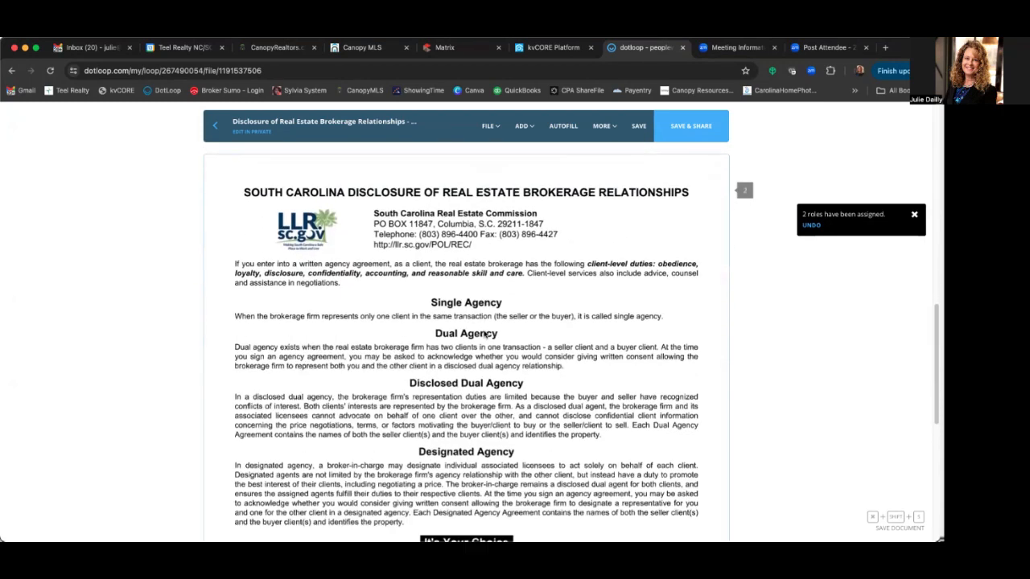
{"action": "scroll", "coordinate": [485, 333], "scroll_direction": "down", "scroll_amount": 9}
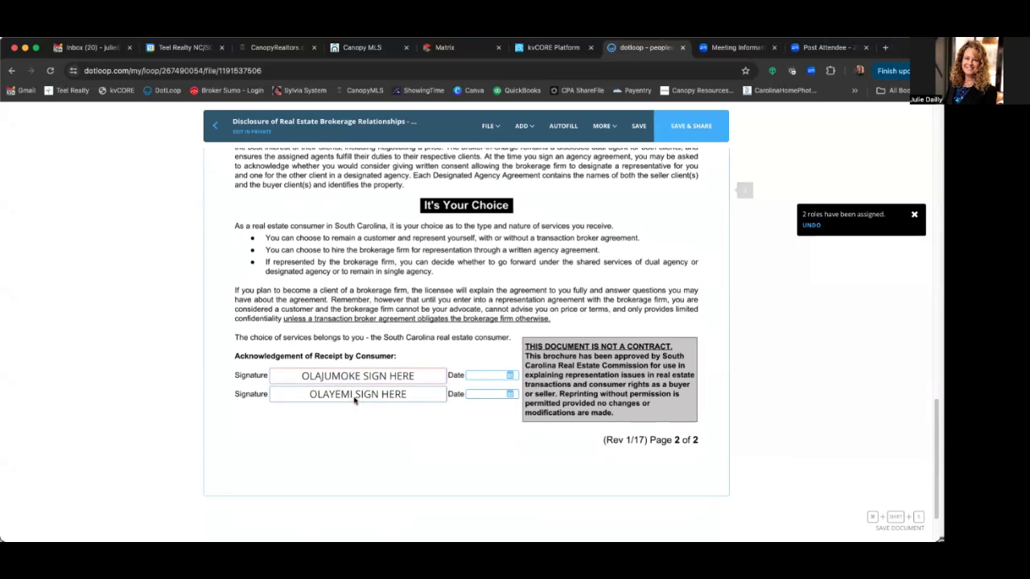
{"action": "scroll", "coordinate": [571, 354], "scroll_direction": "down", "scroll_amount": 1}
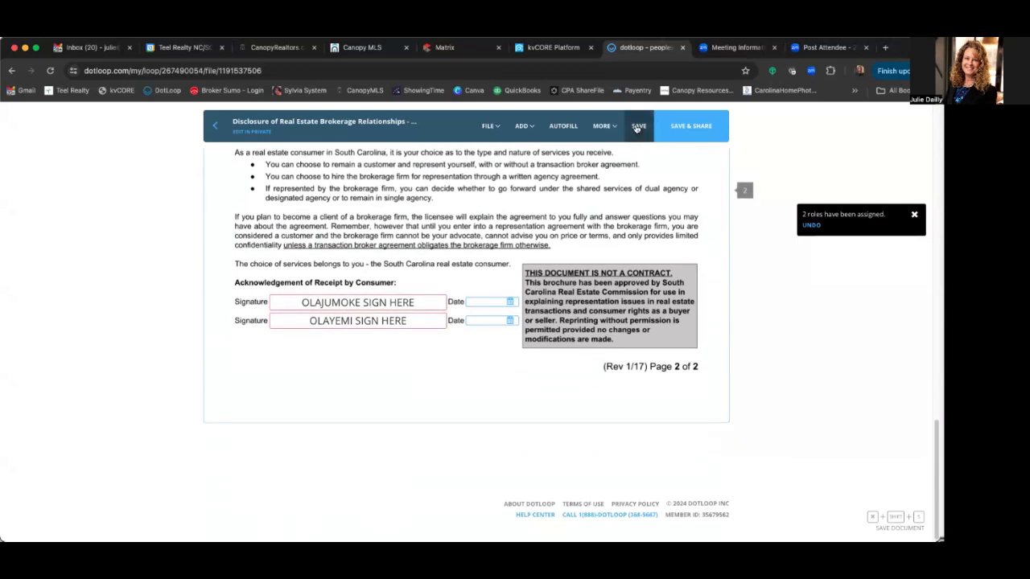
{"action": "left_click", "coordinate": [638, 127]}
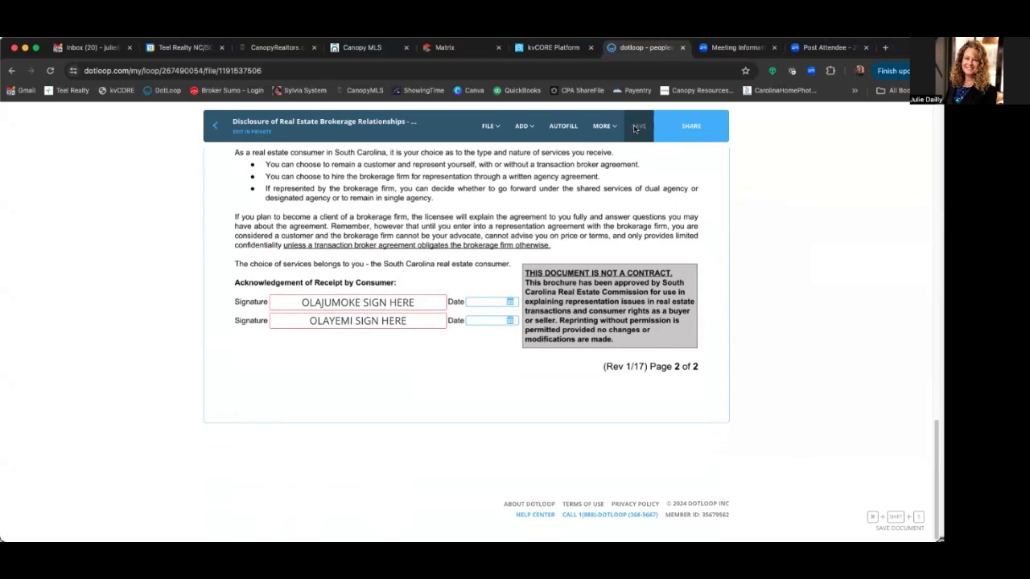
{"action": "left_click", "coordinate": [215, 126]}
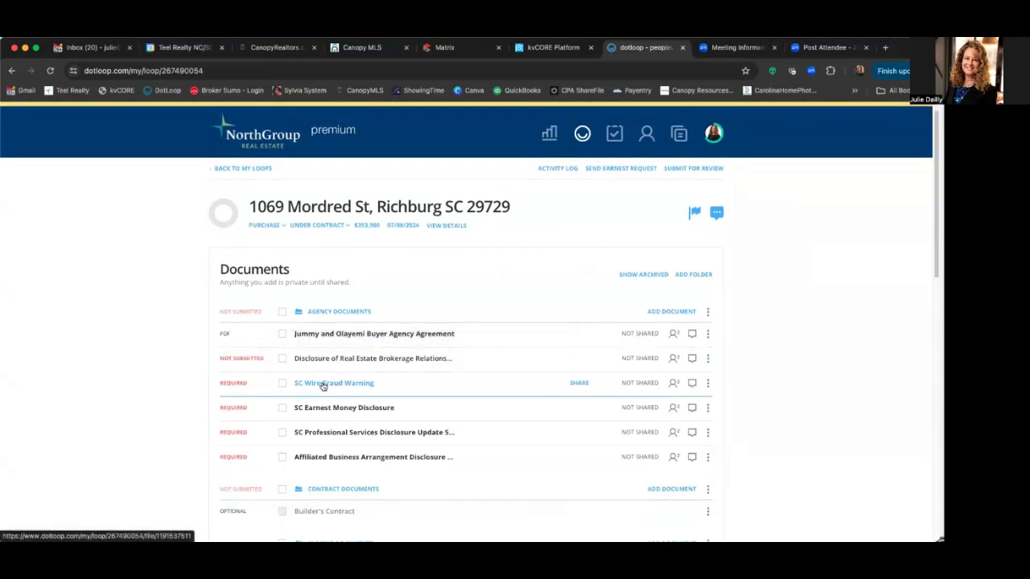
- In SC Wire Fraud Warning, assign the first signature line to the second buyer, the second to the first
{"action": "left_click", "coordinate": [324, 387]}
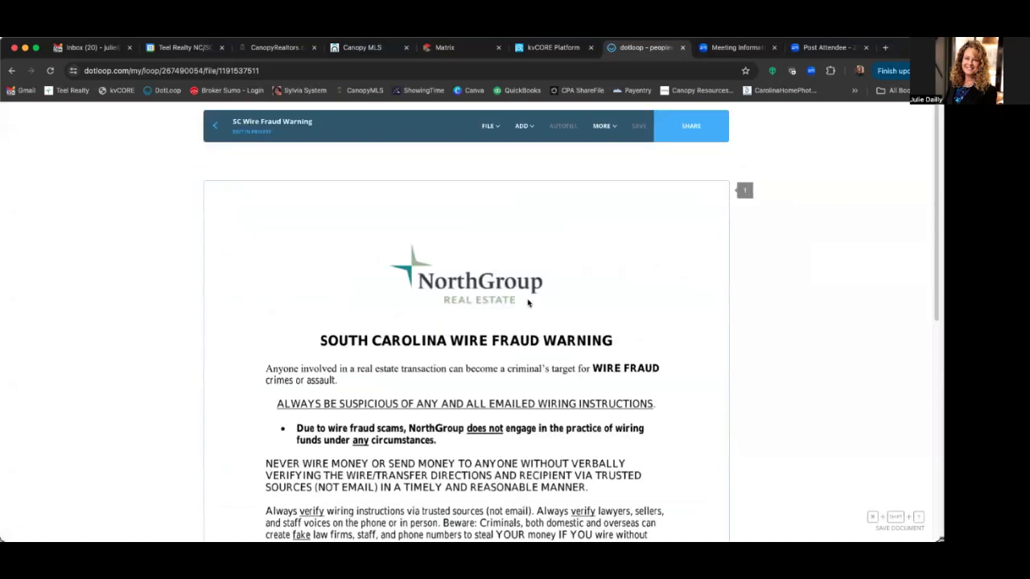
{"action": "scroll", "coordinate": [528, 302], "scroll_direction": "down", "scroll_amount": 5}
{"action": "scroll", "coordinate": [564, 304], "scroll_direction": "down", "scroll_amount": 1}
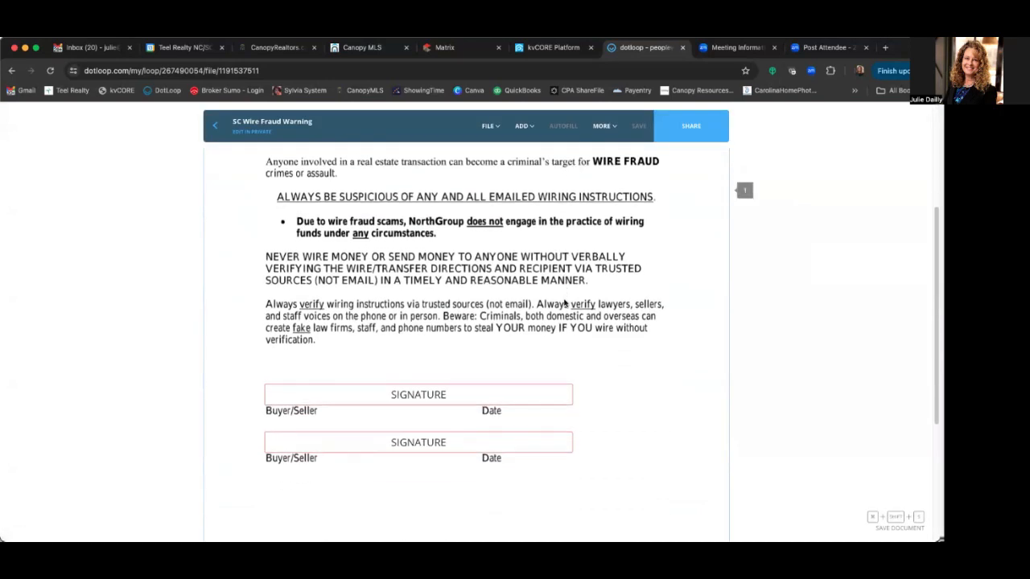
{"action": "mouse_move", "coordinate": [413, 396]}
{"action": "left_click", "coordinate": [382, 425]}
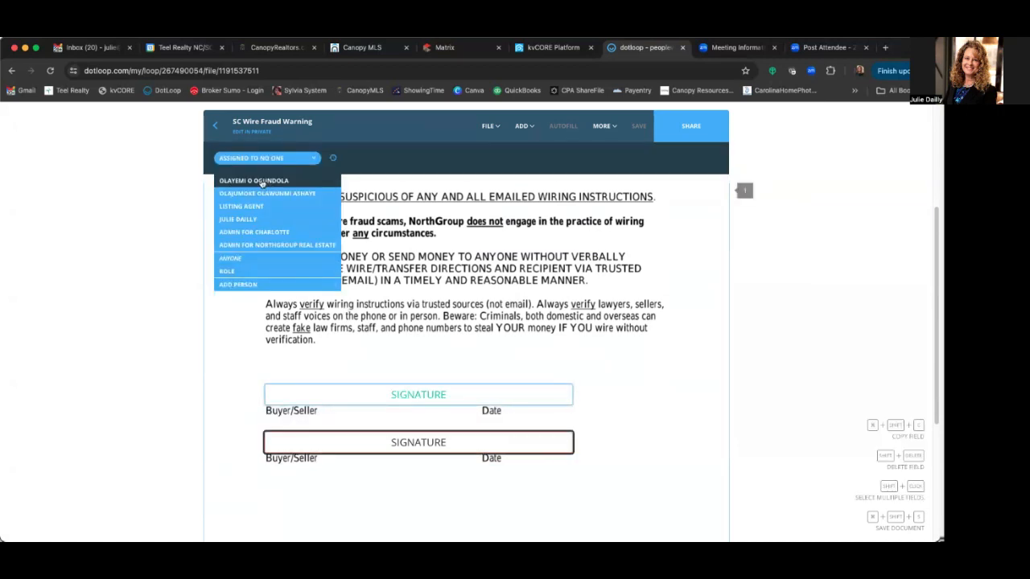
{"action": "left_click", "coordinate": [261, 181]}
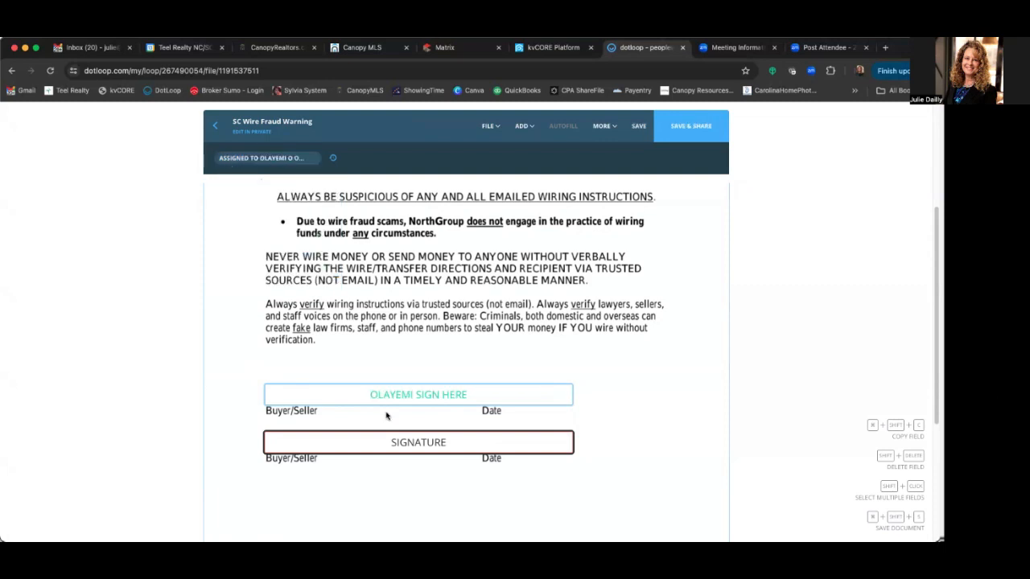
{"action": "left_click", "coordinate": [412, 471]}
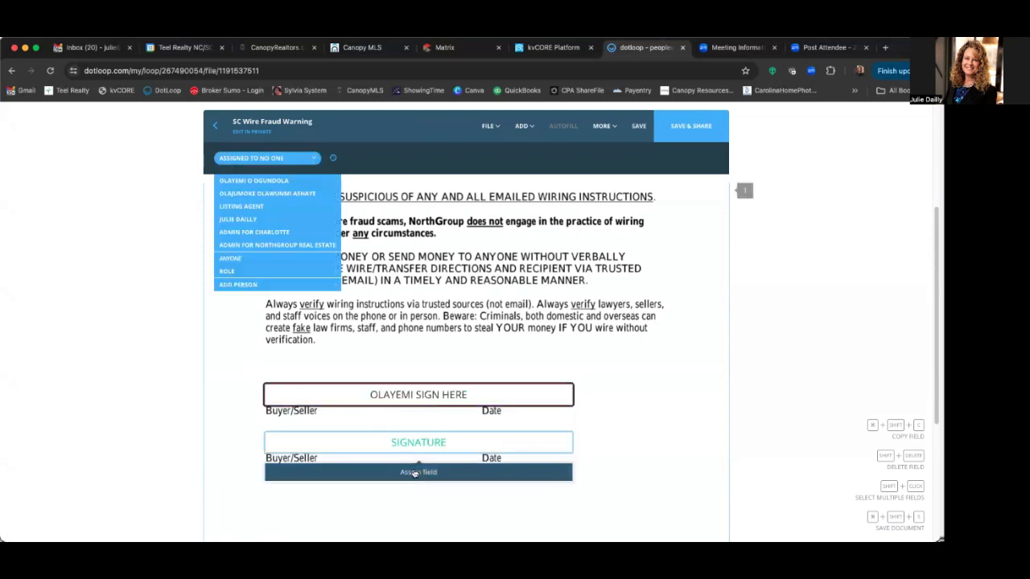
{"action": "left_click", "coordinate": [273, 194]}
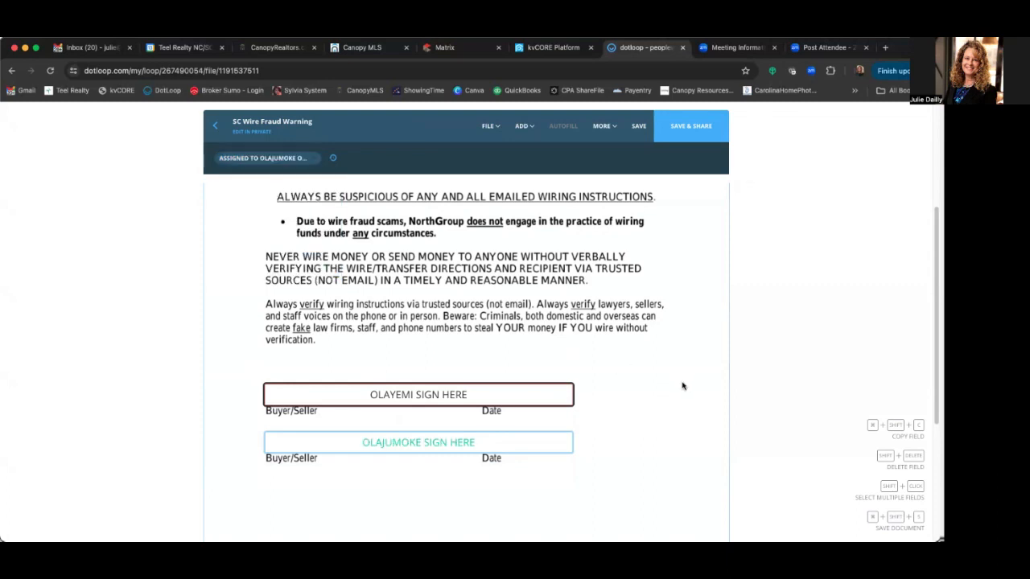
- Save the SC Wire Fraud Warning and return to the loop's documents list
{"action": "scroll", "coordinate": [681, 384], "scroll_direction": "down", "scroll_amount": 5}
{"action": "scroll", "coordinate": [680, 384], "scroll_direction": "down", "scroll_amount": 1}
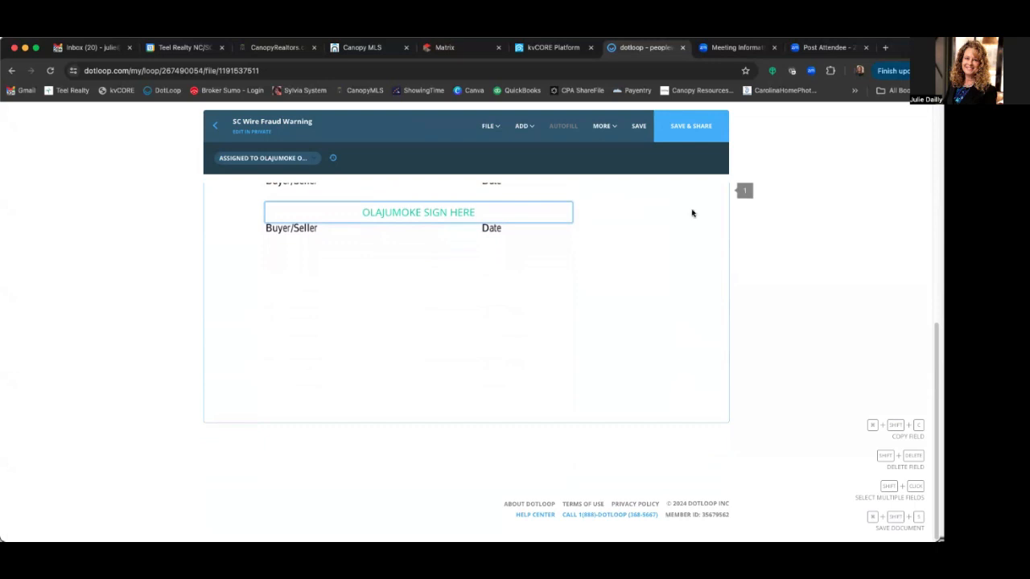
{"action": "left_click", "coordinate": [639, 128]}
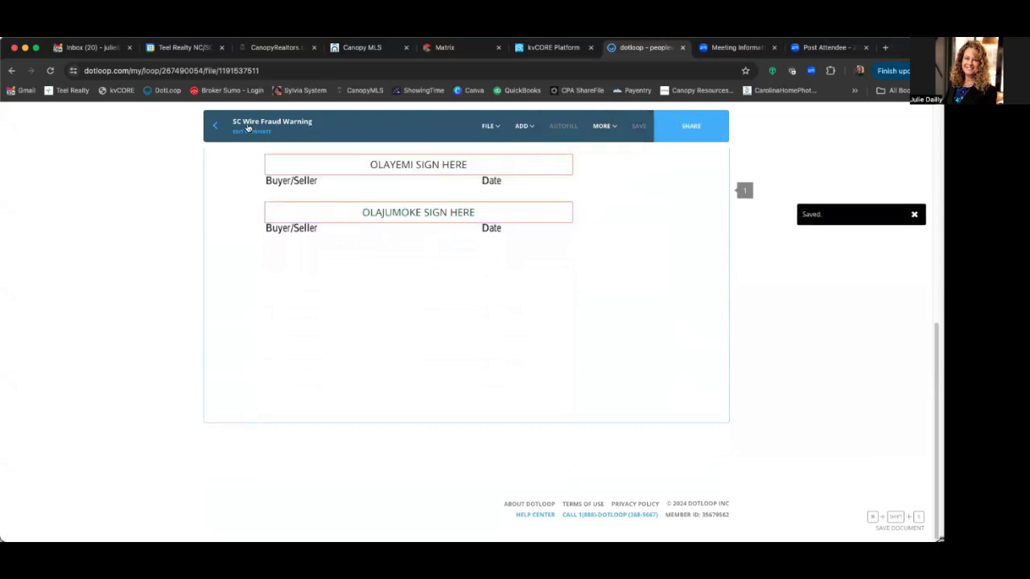
{"action": "left_click", "coordinate": [216, 127]}
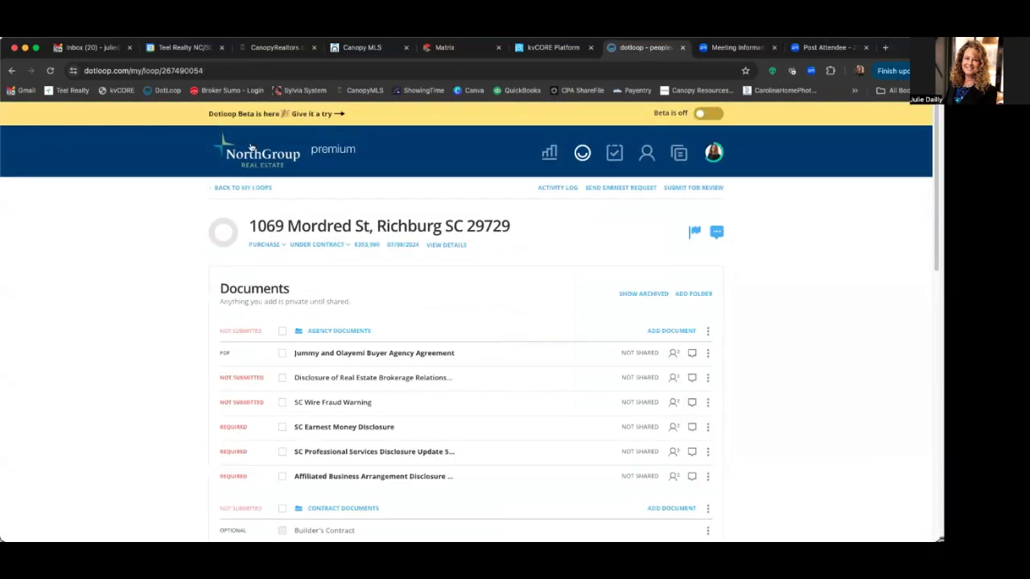
- Assign the SC Earnest Money Disclosure's two signature fields to the first and second buyer, then save it
{"action": "left_click", "coordinate": [355, 428]}
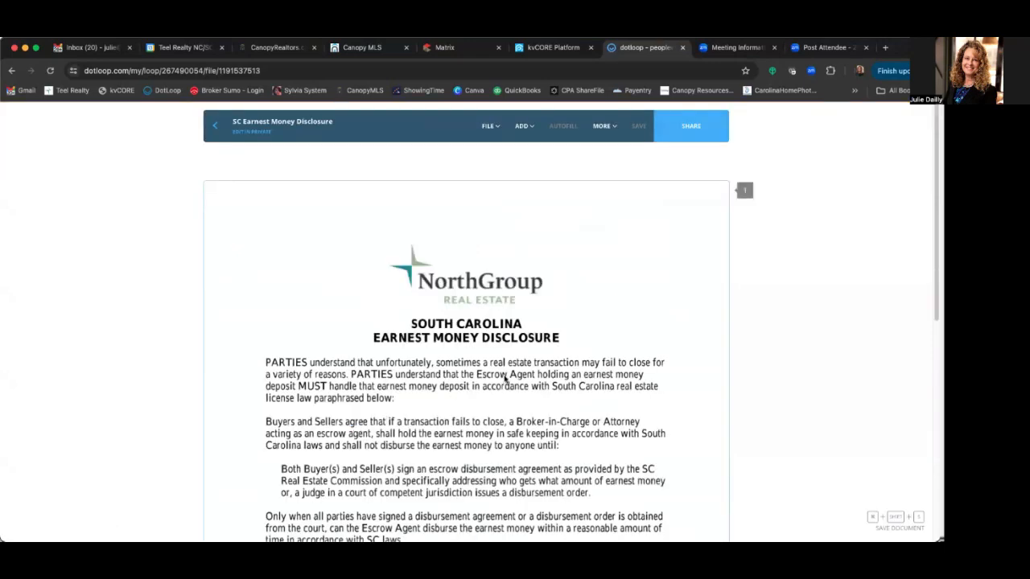
{"action": "scroll", "coordinate": [563, 378], "scroll_direction": "down", "scroll_amount": 4}
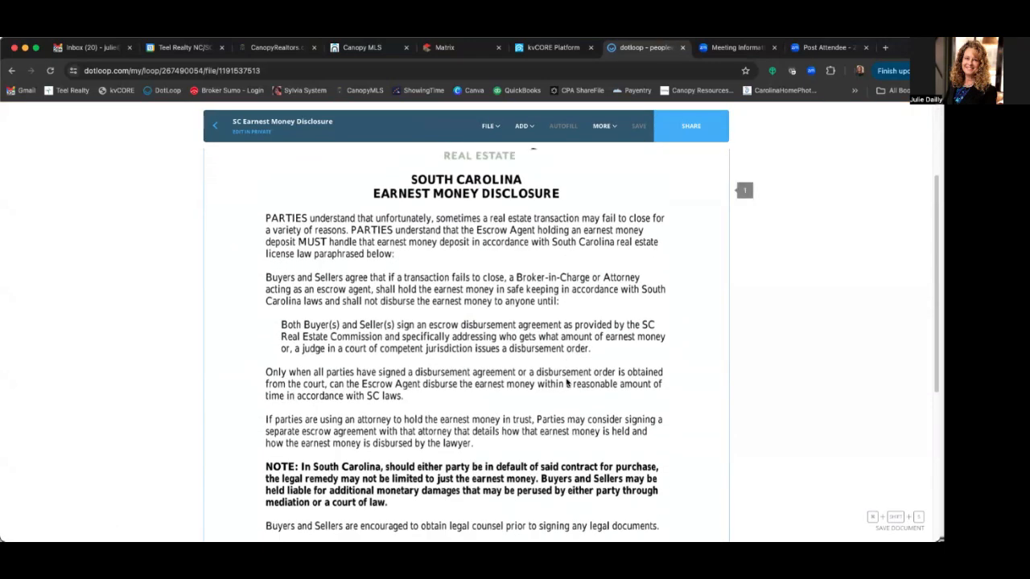
{"action": "scroll", "coordinate": [578, 384], "scroll_direction": "down", "scroll_amount": 4}
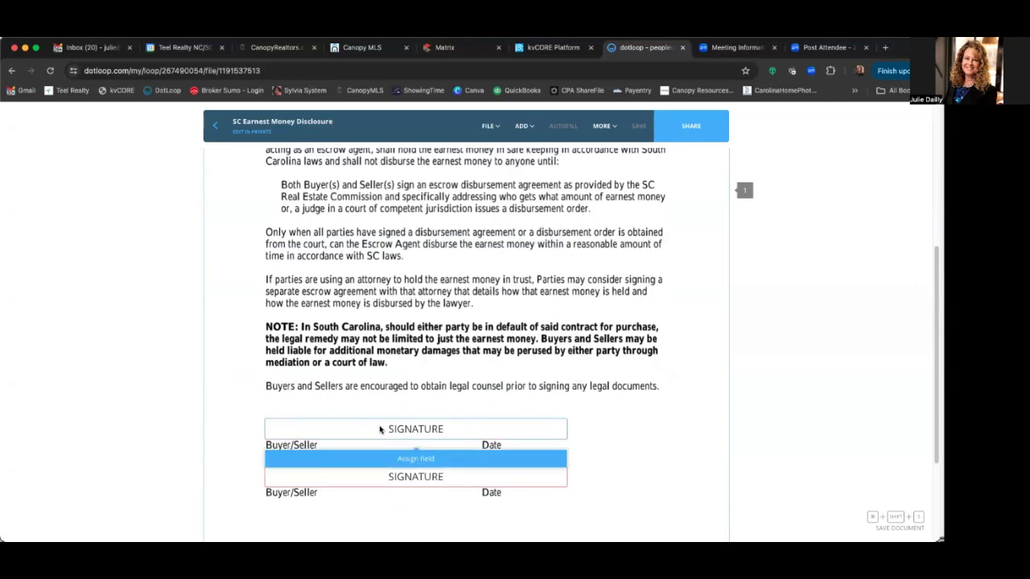
{"action": "left_click", "coordinate": [391, 458]}
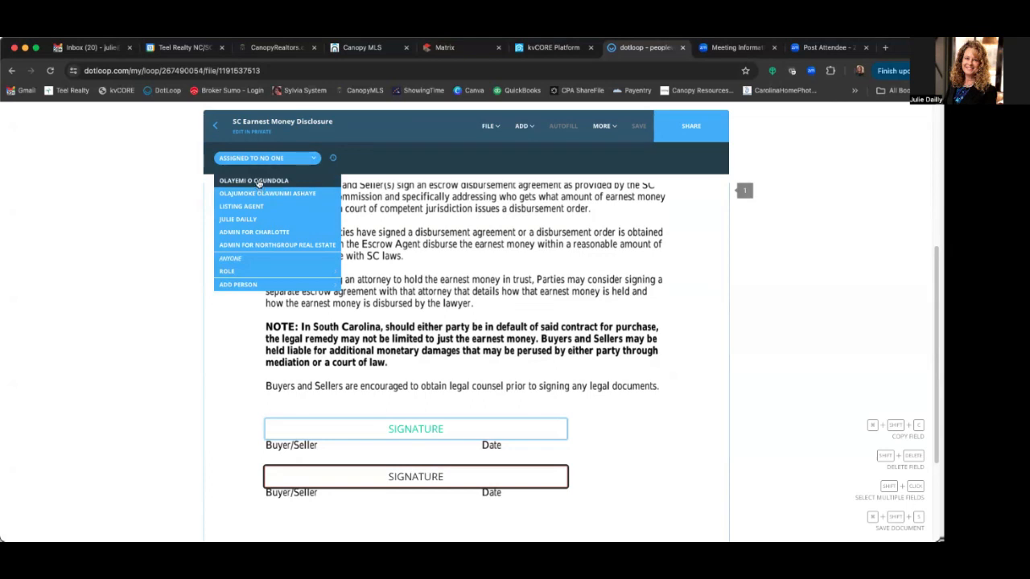
{"action": "left_click", "coordinate": [258, 183]}
{"action": "left_click", "coordinate": [376, 425]}
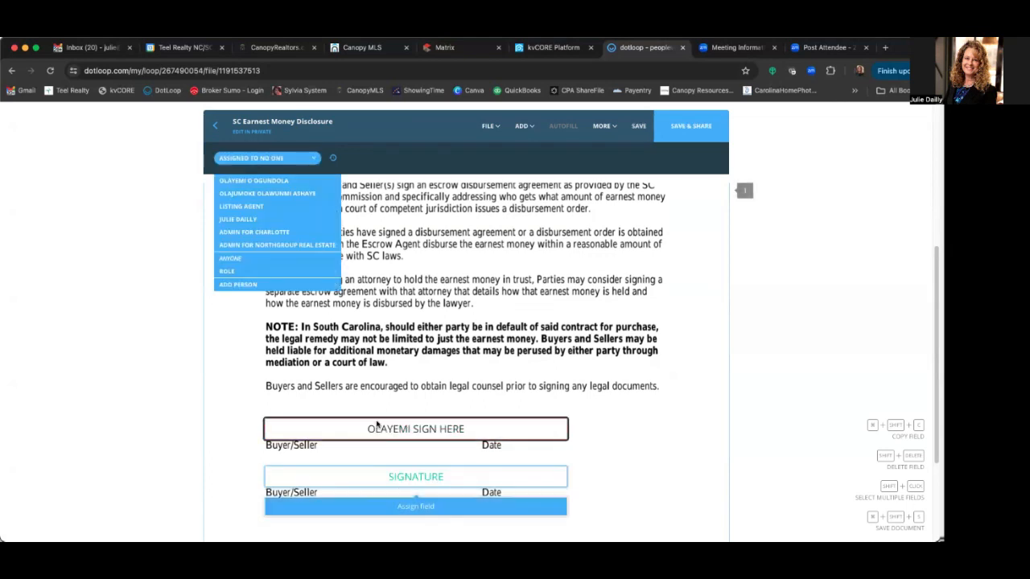
{"action": "left_click", "coordinate": [252, 196]}
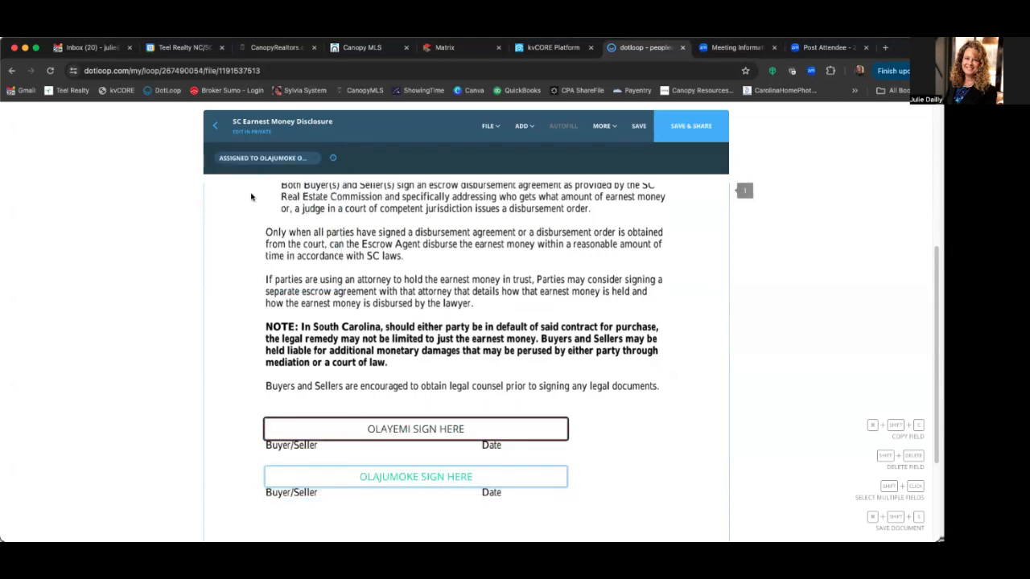
{"action": "scroll", "coordinate": [604, 350], "scroll_direction": "down", "scroll_amount": 3}
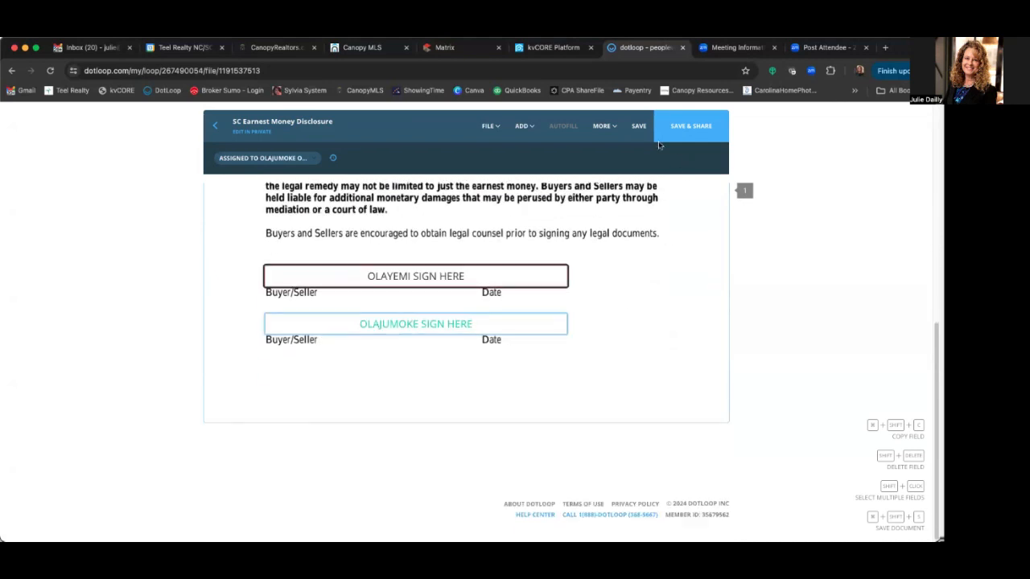
{"action": "left_click", "coordinate": [638, 125]}
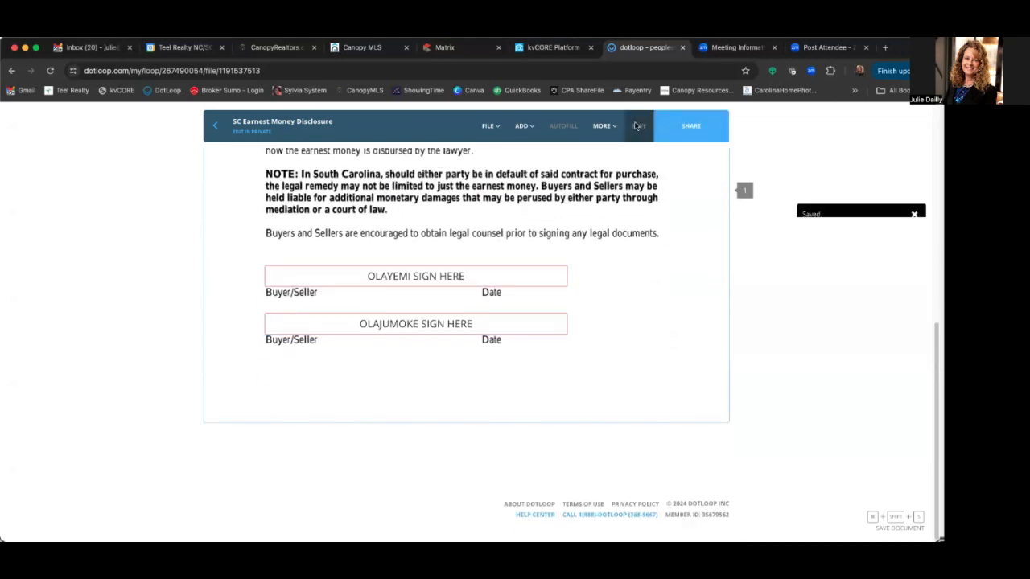
{"action": "left_click", "coordinate": [216, 127]}
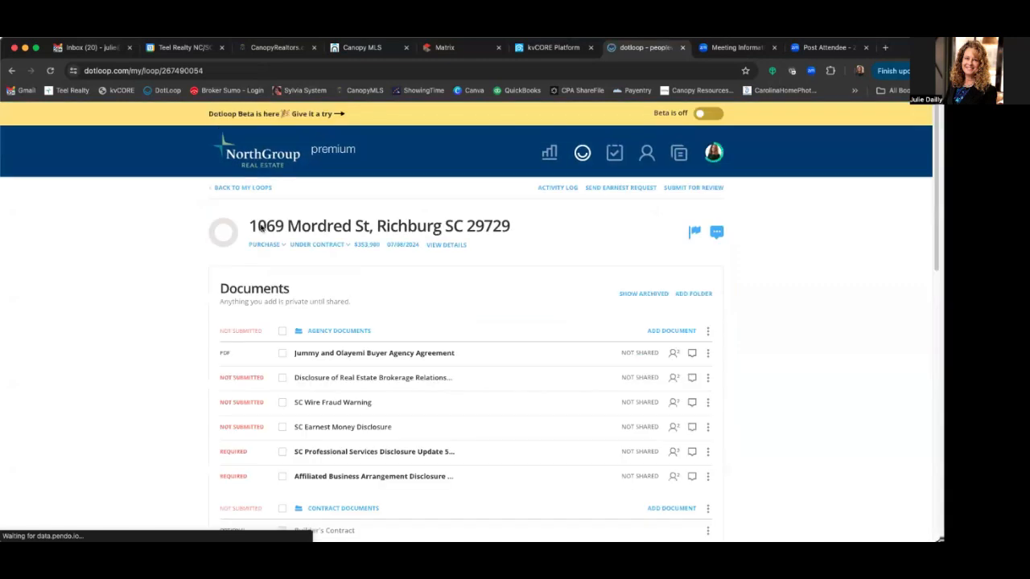
- Autofill both buyers' names onto the SC Professional Services Disclosure and save it
{"action": "left_click", "coordinate": [345, 453]}
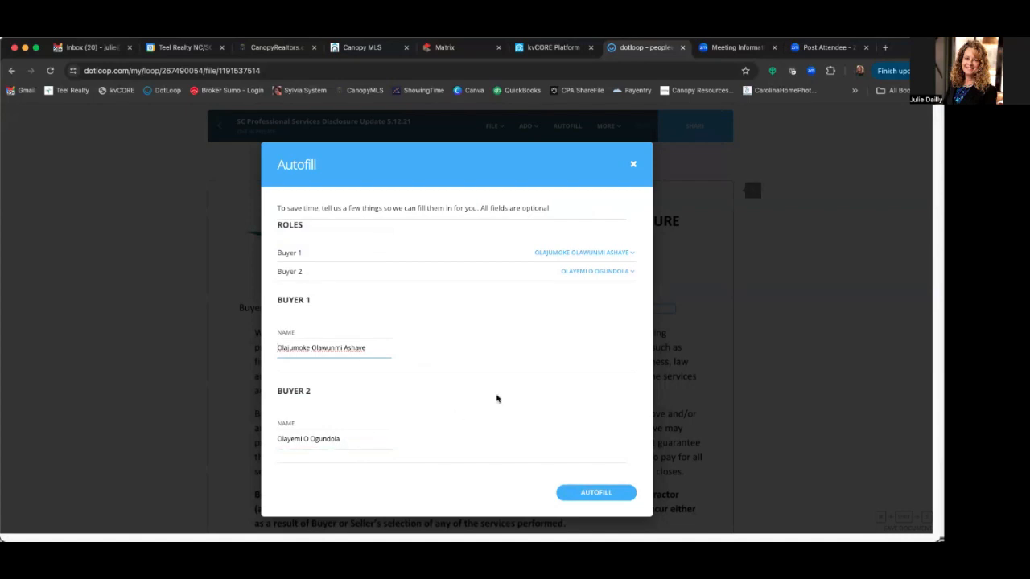
{"action": "left_click", "coordinate": [595, 491]}
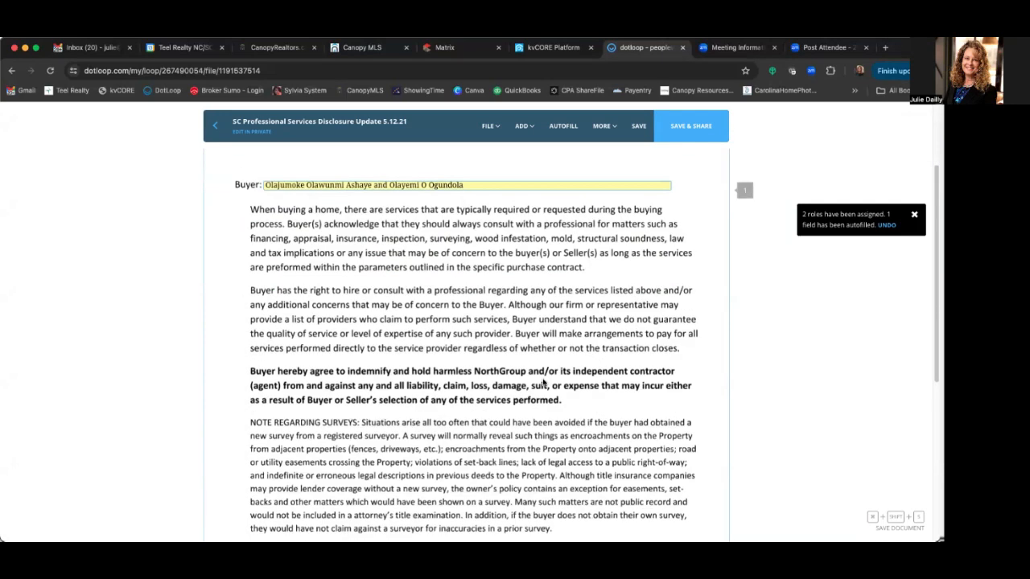
{"action": "scroll", "coordinate": [544, 382], "scroll_direction": "down", "scroll_amount": 5}
{"action": "scroll", "coordinate": [566, 381], "scroll_direction": "down", "scroll_amount": 2}
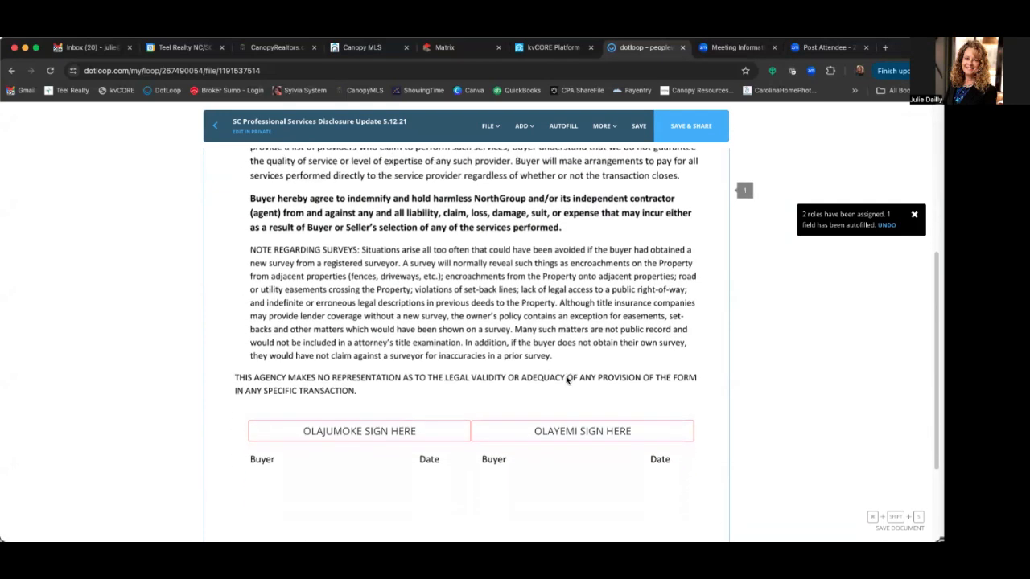
{"action": "scroll", "coordinate": [568, 379], "scroll_direction": "up", "scroll_amount": 7}
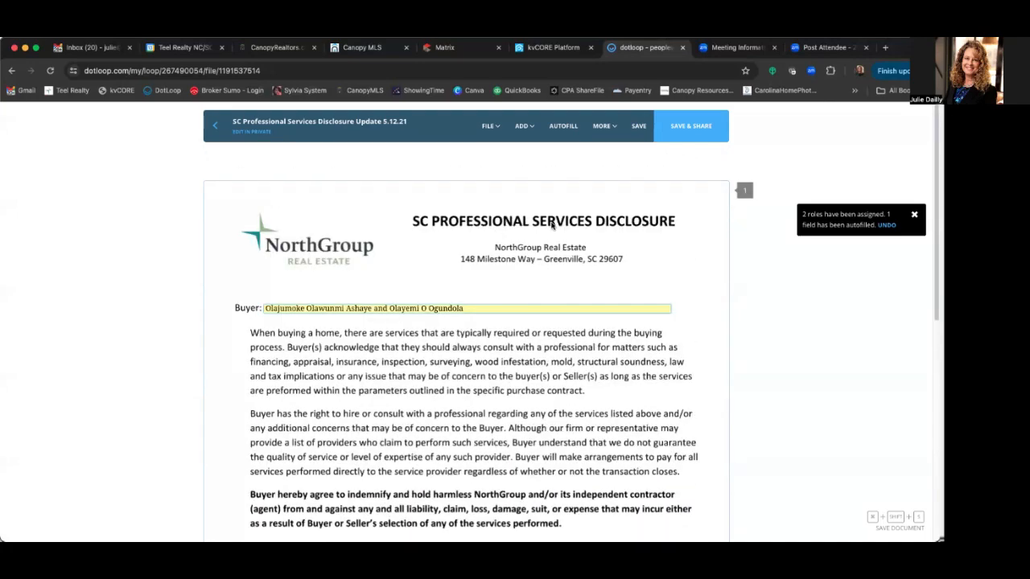
{"action": "scroll", "coordinate": [578, 377], "scroll_direction": "down", "scroll_amount": 7}
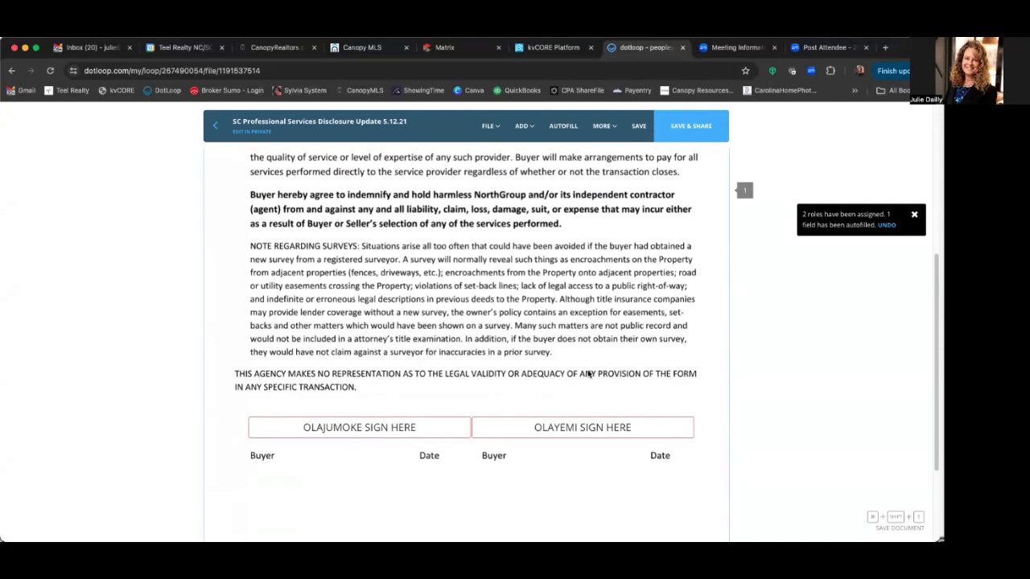
{"action": "scroll", "coordinate": [588, 373], "scroll_direction": "down", "scroll_amount": 3}
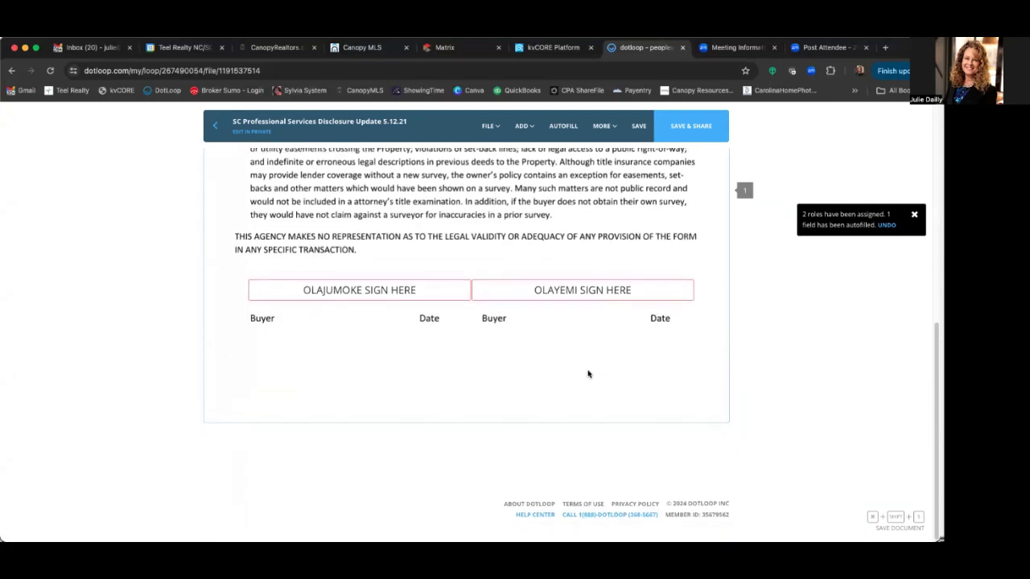
{"action": "left_click", "coordinate": [636, 127]}
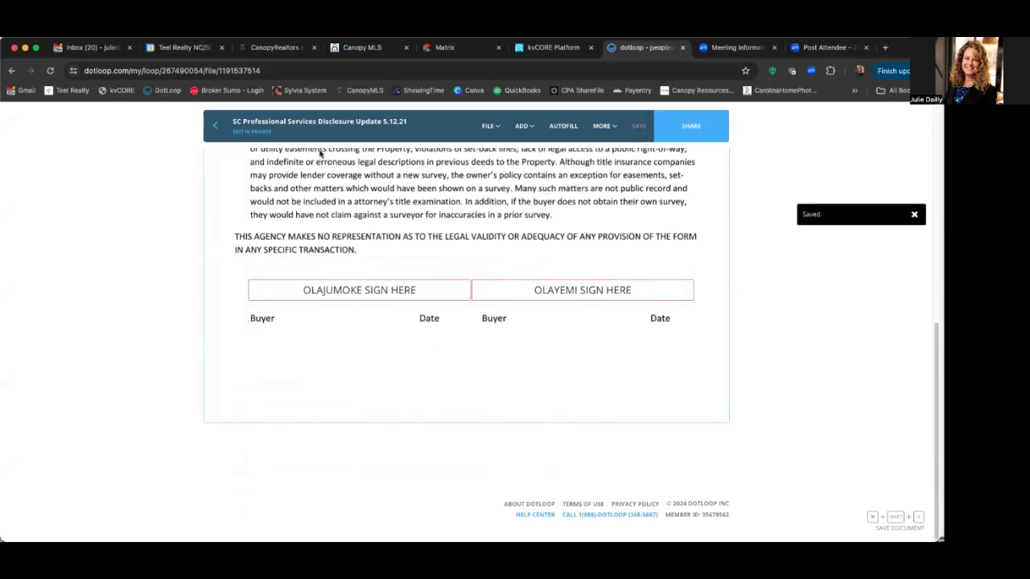
{"action": "left_click", "coordinate": [215, 128]}
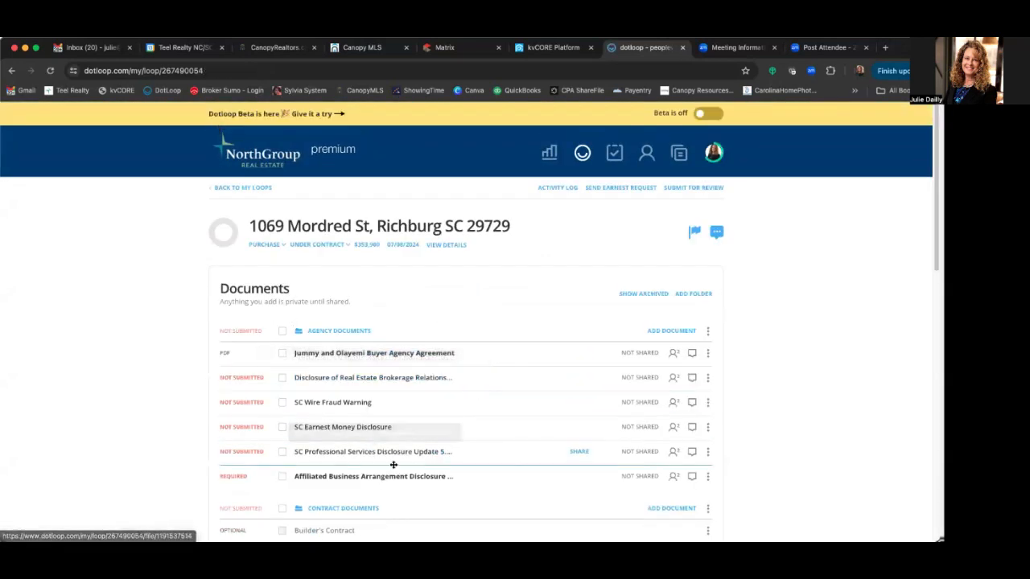
- Autofill both buyer roles on the Affiliated Business Arrangement Disclosure Statement and save it
{"action": "left_click", "coordinate": [385, 478]}
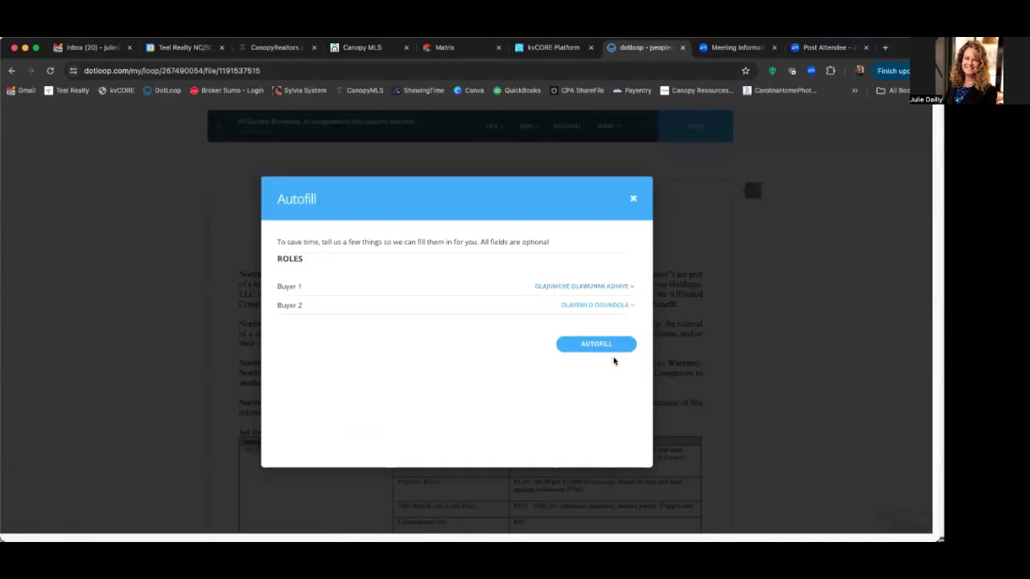
{"action": "left_click", "coordinate": [606, 345]}
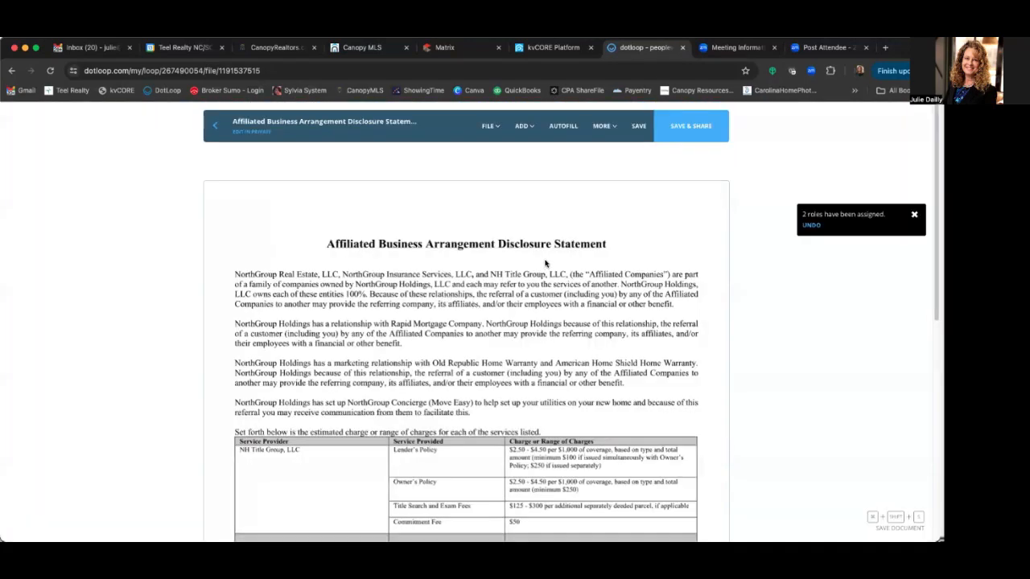
{"action": "scroll", "coordinate": [550, 367], "scroll_direction": "down", "scroll_amount": 5}
{"action": "scroll", "coordinate": [483, 397], "scroll_direction": "down", "scroll_amount": 2}
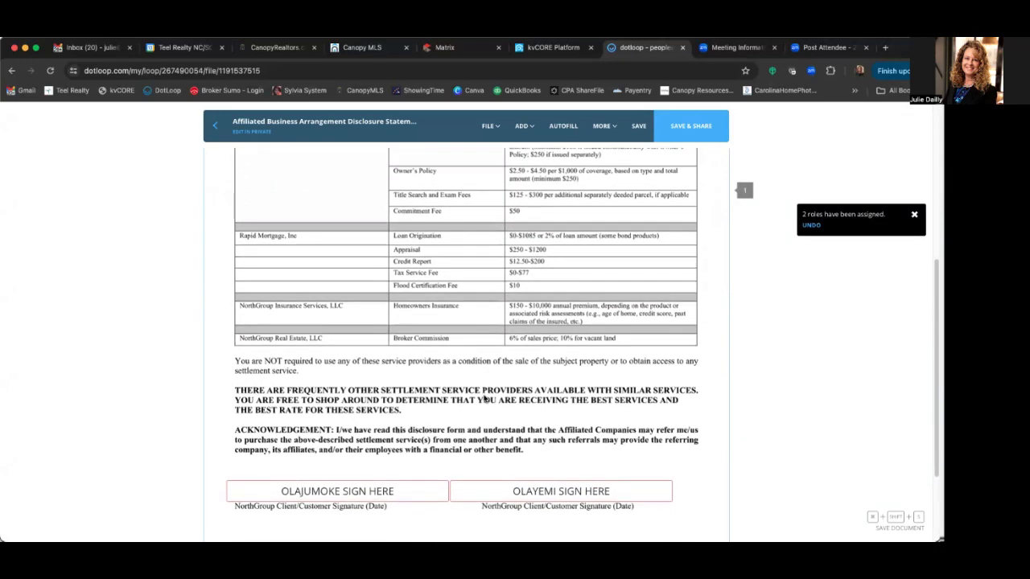
{"action": "scroll", "coordinate": [403, 392], "scroll_direction": "down", "scroll_amount": 2}
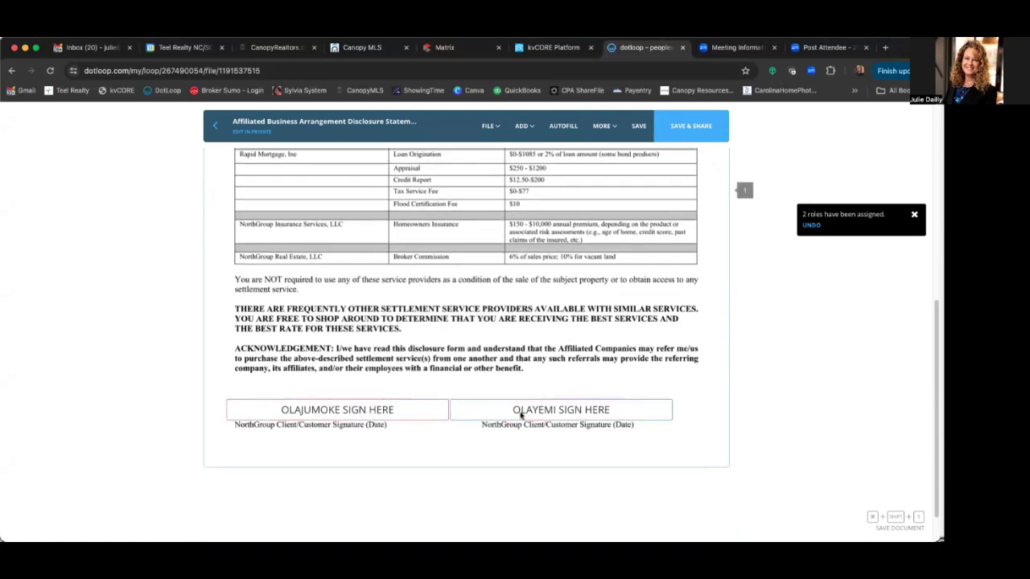
{"action": "scroll", "coordinate": [505, 382], "scroll_direction": "down", "scroll_amount": 1}
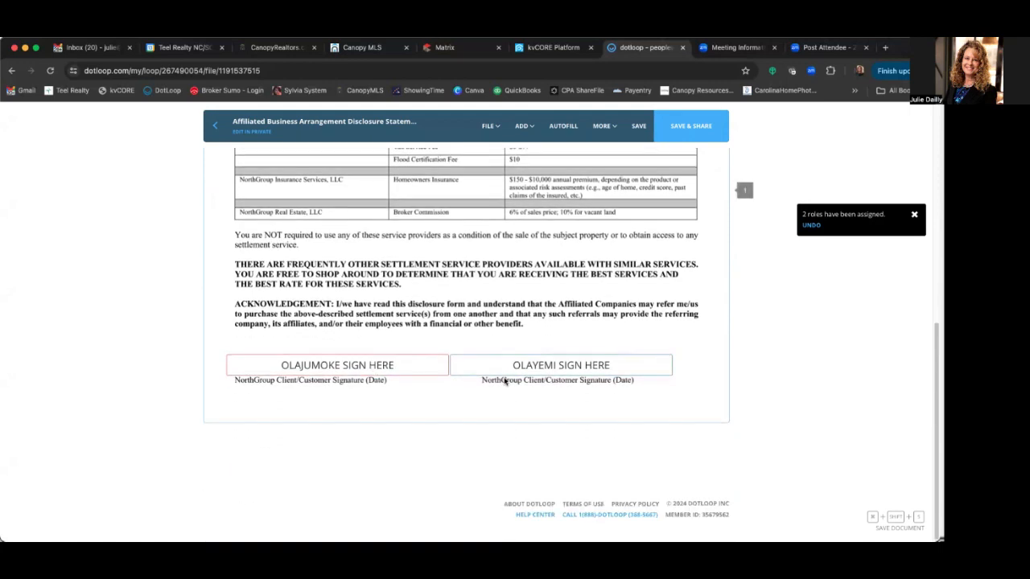
{"action": "left_click", "coordinate": [637, 126]}
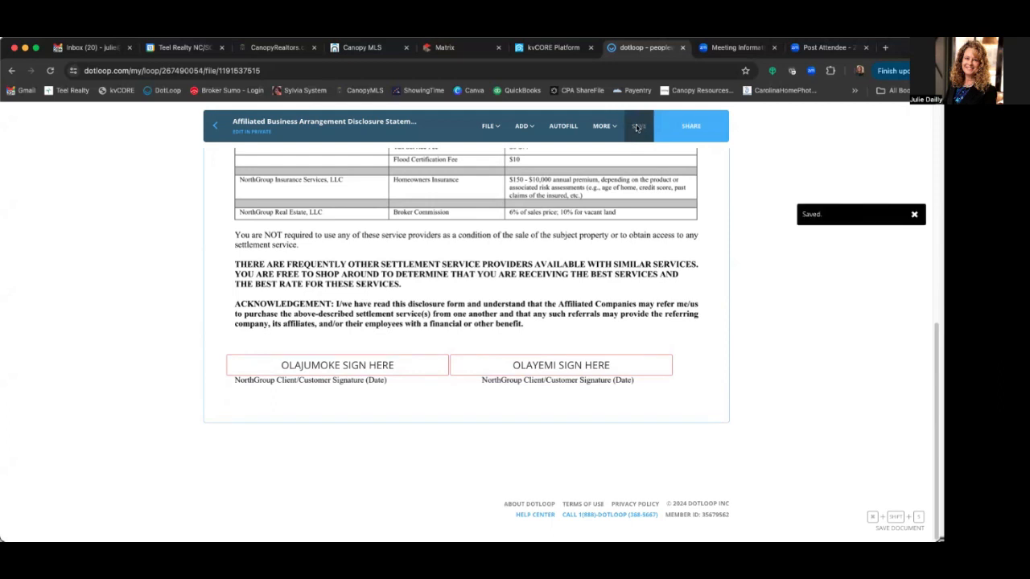
{"action": "left_click", "coordinate": [216, 126]}
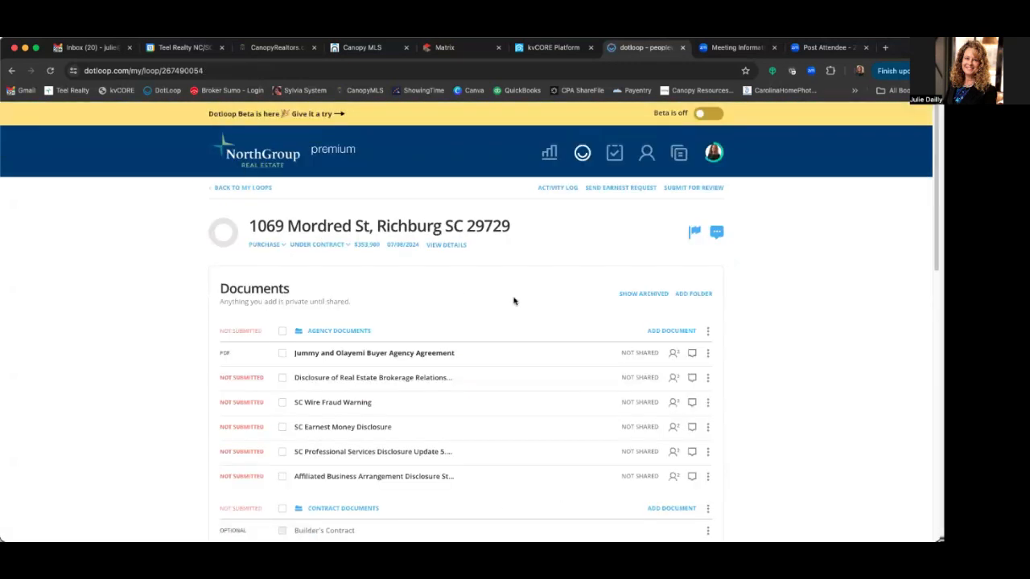
- Select the Brokerage Relationships, Wire Fraud, Earnest Money, Professional Services and Affiliated Business disclosures for sharing
{"action": "scroll", "coordinate": [513, 301], "scroll_direction": "down", "scroll_amount": 1}
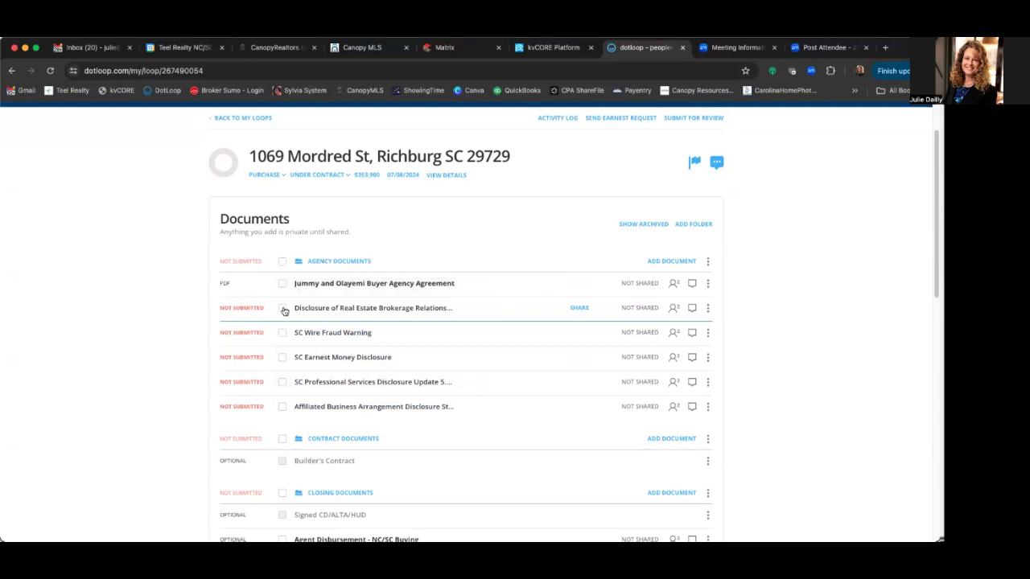
{"action": "left_click", "coordinate": [282, 308]}
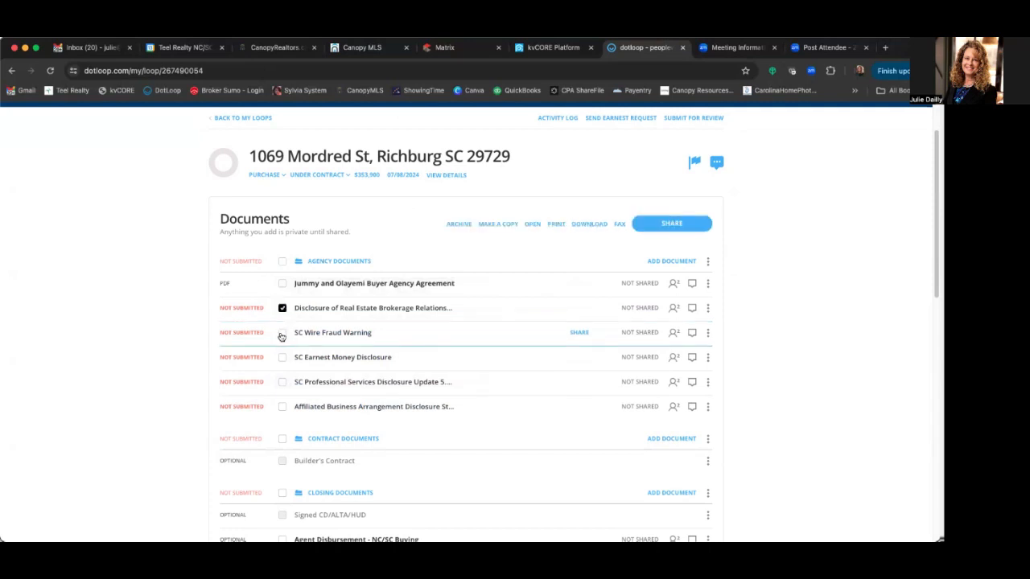
{"action": "left_click", "coordinate": [282, 333]}
{"action": "left_click", "coordinate": [283, 357]}
{"action": "left_click", "coordinate": [282, 381]}
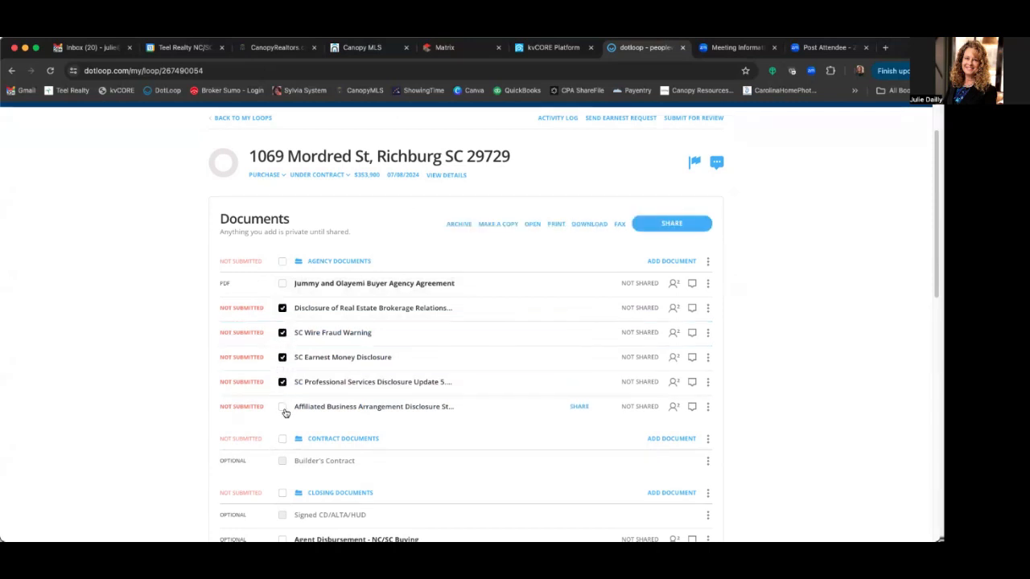
{"action": "left_click", "coordinate": [283, 407]}
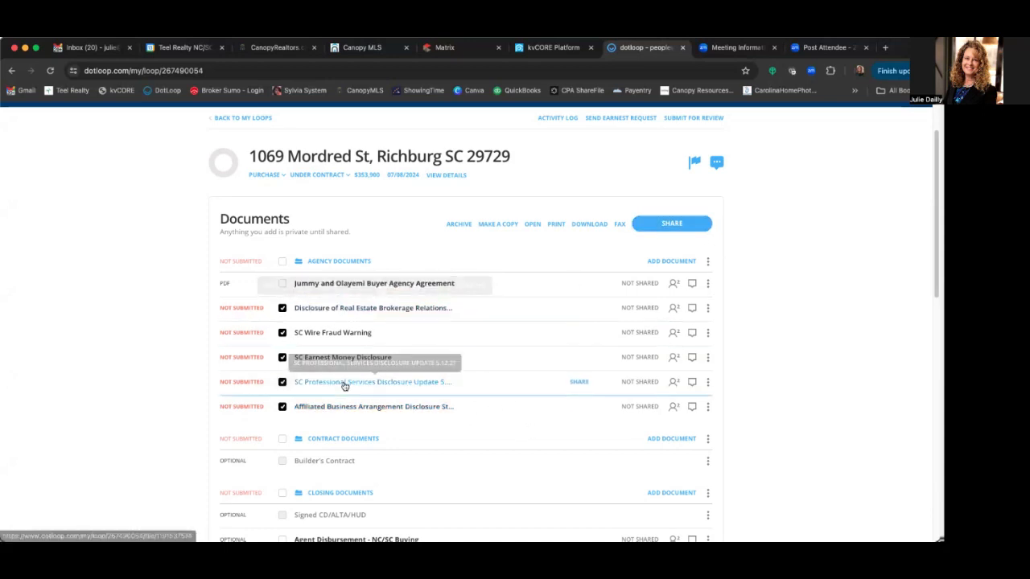
{"action": "left_click", "coordinate": [675, 227]}
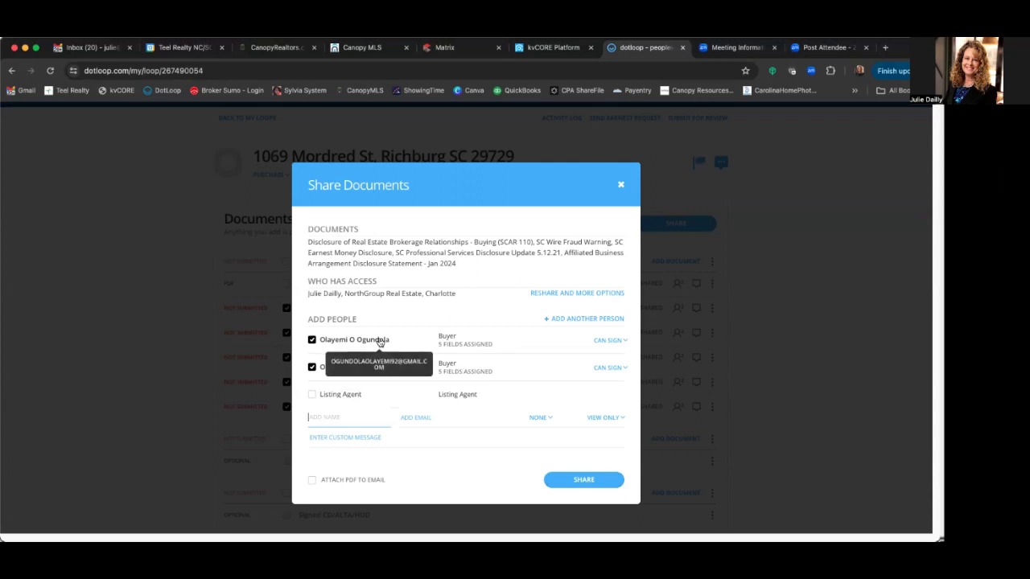
- Share the five disclosures with both buyers keeping CAN SIGN permission, and close the confirmation
{"action": "left_click", "coordinate": [615, 341]}
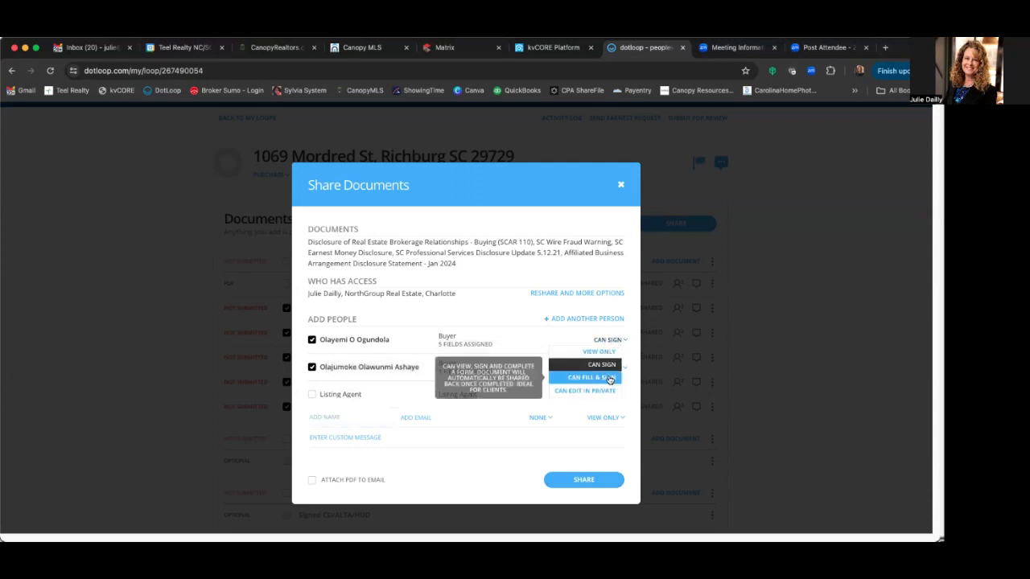
{"action": "left_click", "coordinate": [609, 377]}
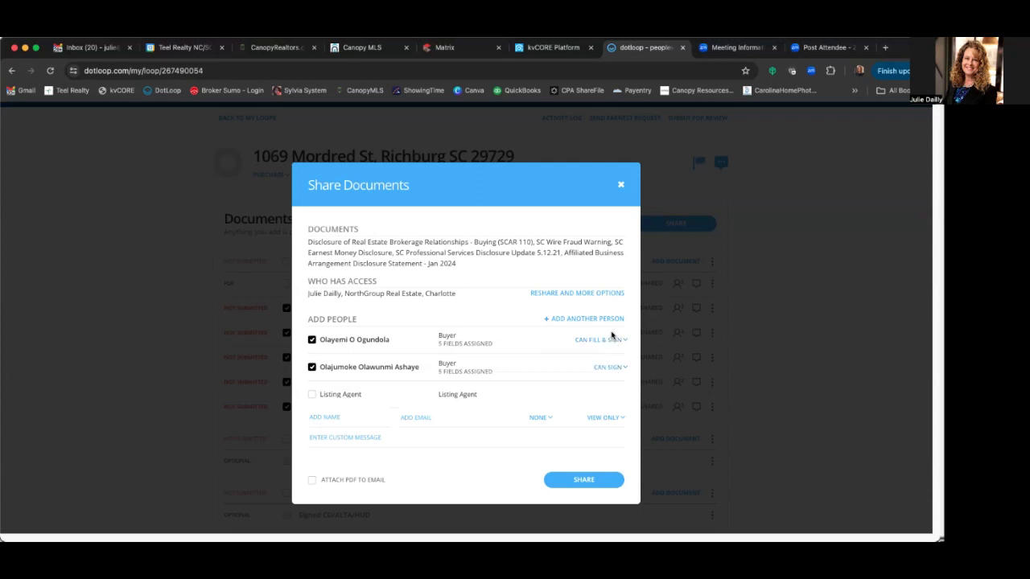
{"action": "left_click", "coordinate": [609, 367]}
{"action": "left_click", "coordinate": [609, 365]}
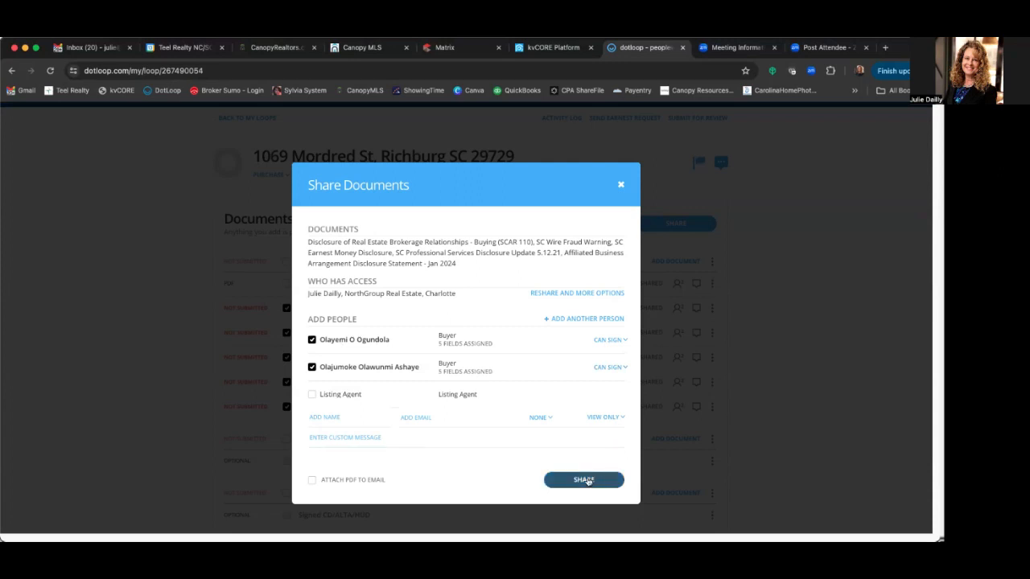
{"action": "left_click", "coordinate": [587, 481]}
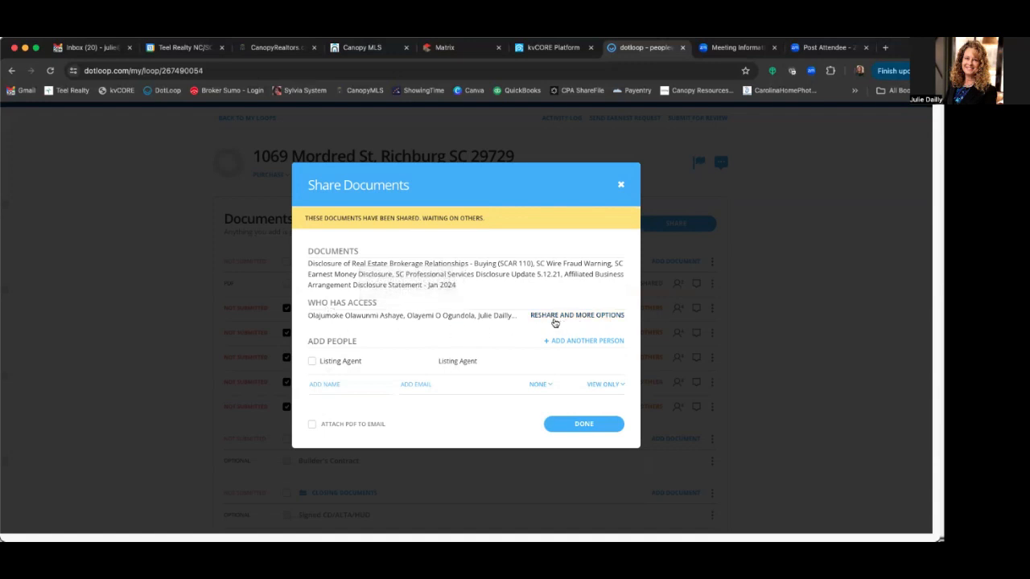
{"action": "left_click", "coordinate": [593, 426]}
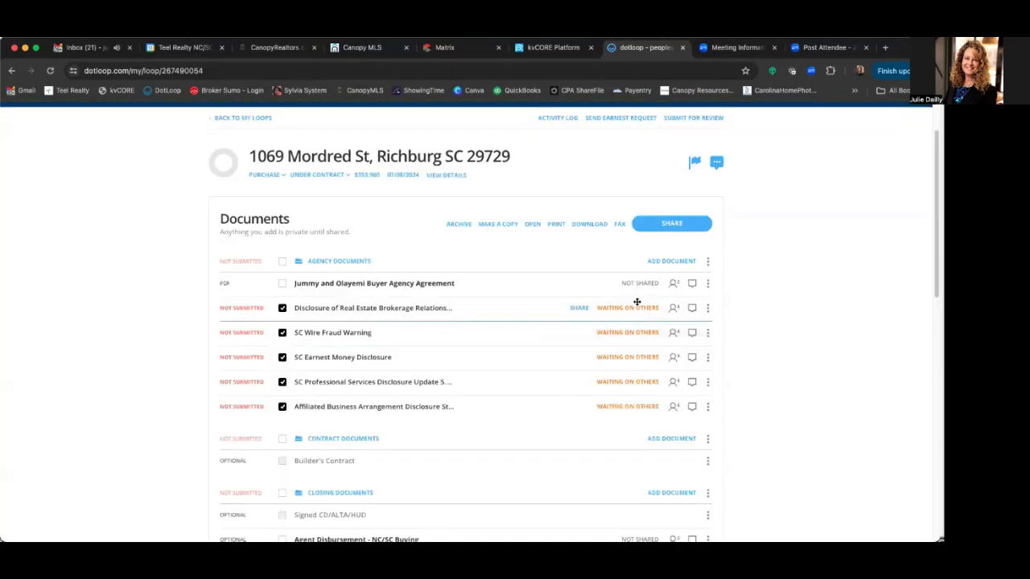
- Check the Brokerage Relationships disclosure's pending signers and open that document's actions menu
{"action": "scroll", "coordinate": [591, 280], "scroll_direction": "down", "scroll_amount": 1}
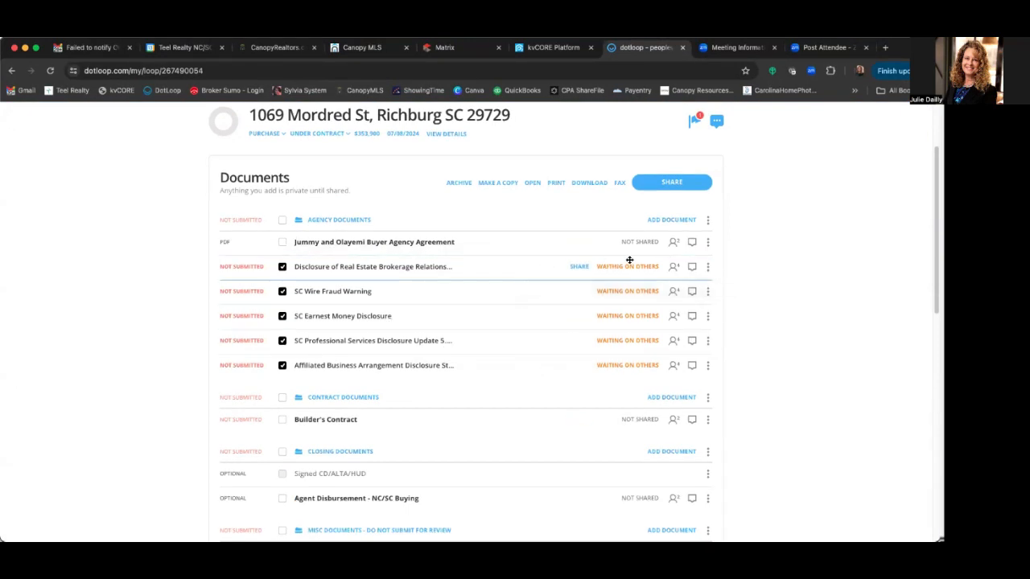
{"action": "mouse_move", "coordinate": [633, 265]}
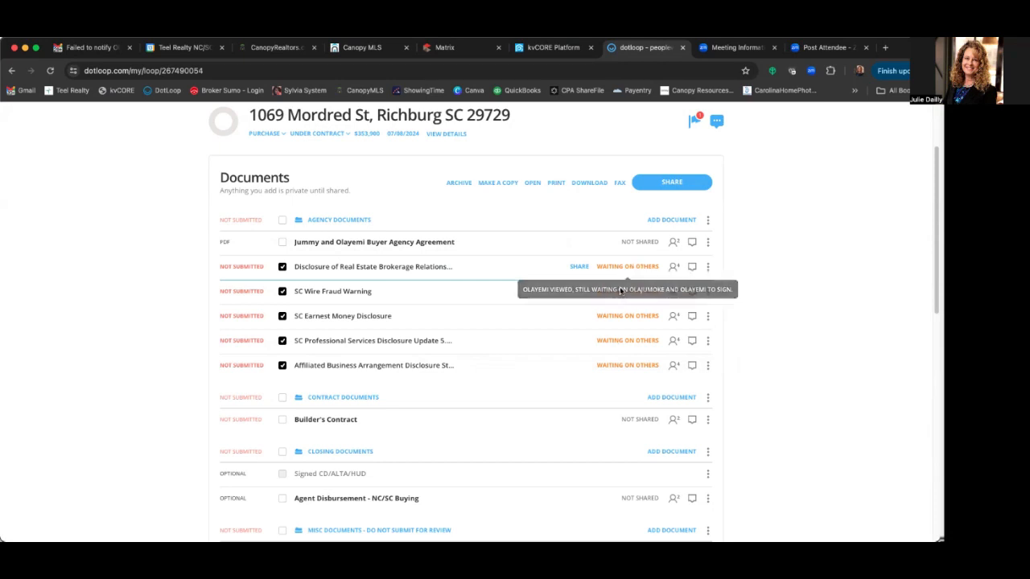
{"action": "left_click", "coordinate": [709, 268]}
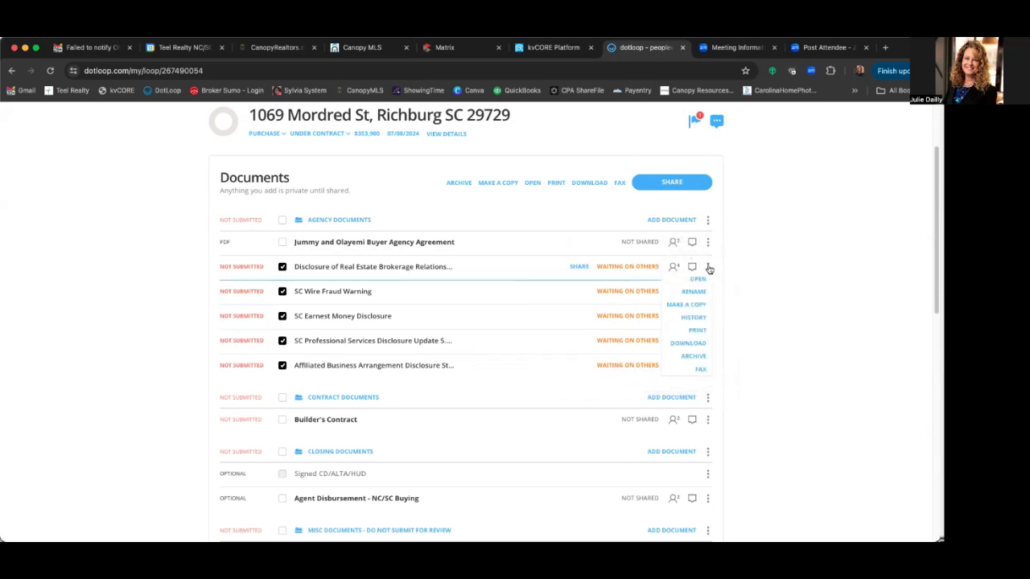
{"action": "left_click", "coordinate": [692, 319]}
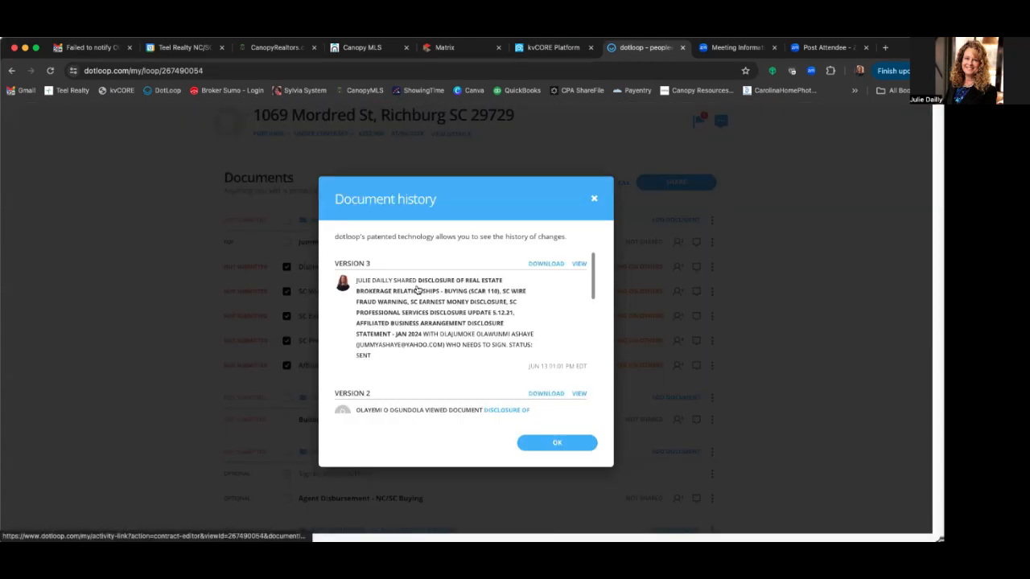
{"action": "scroll", "coordinate": [418, 314], "scroll_direction": "down", "scroll_amount": 3}
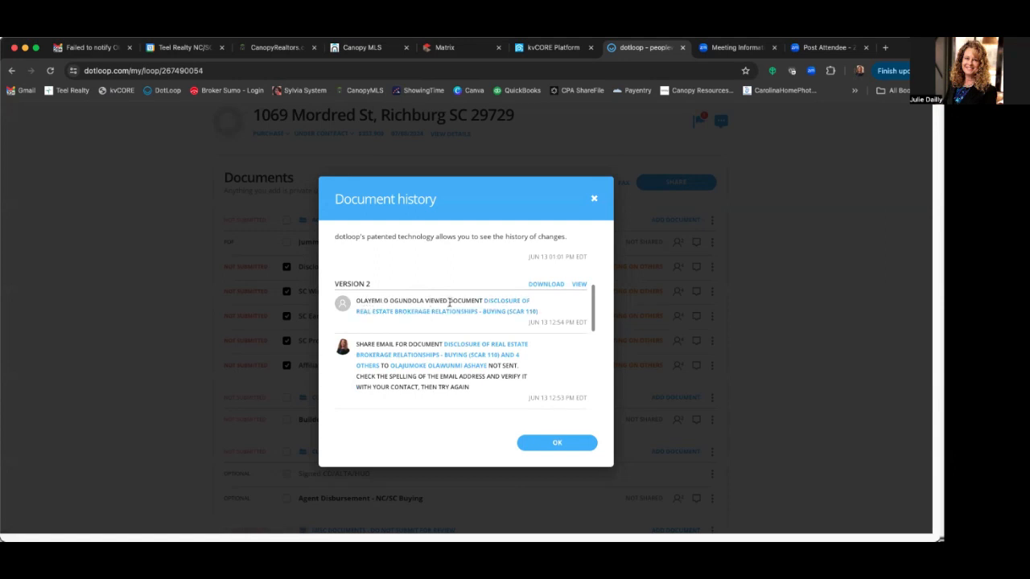
{"action": "scroll", "coordinate": [455, 314], "scroll_direction": "up", "scroll_amount": 3}
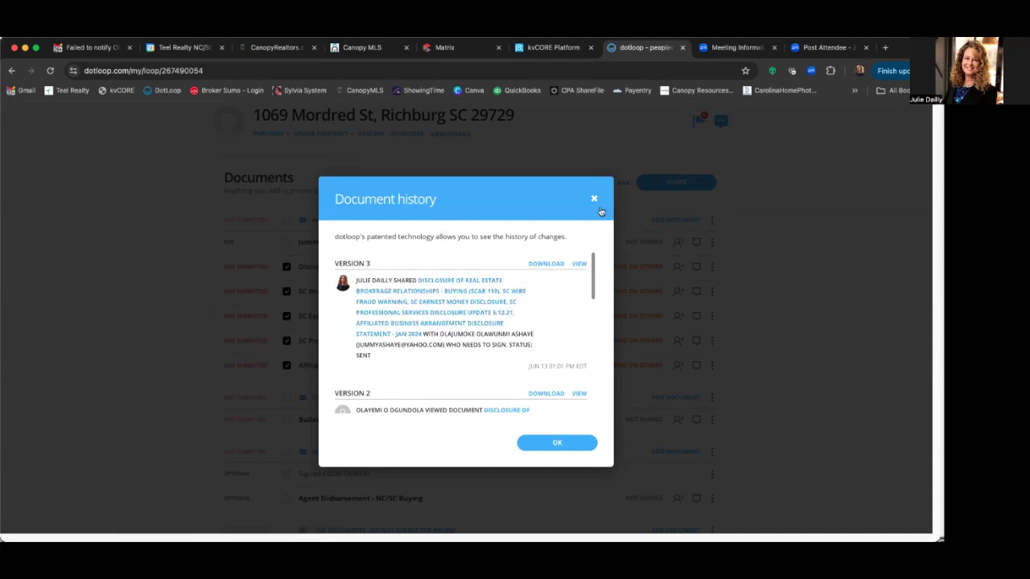
{"action": "left_click", "coordinate": [561, 439]}
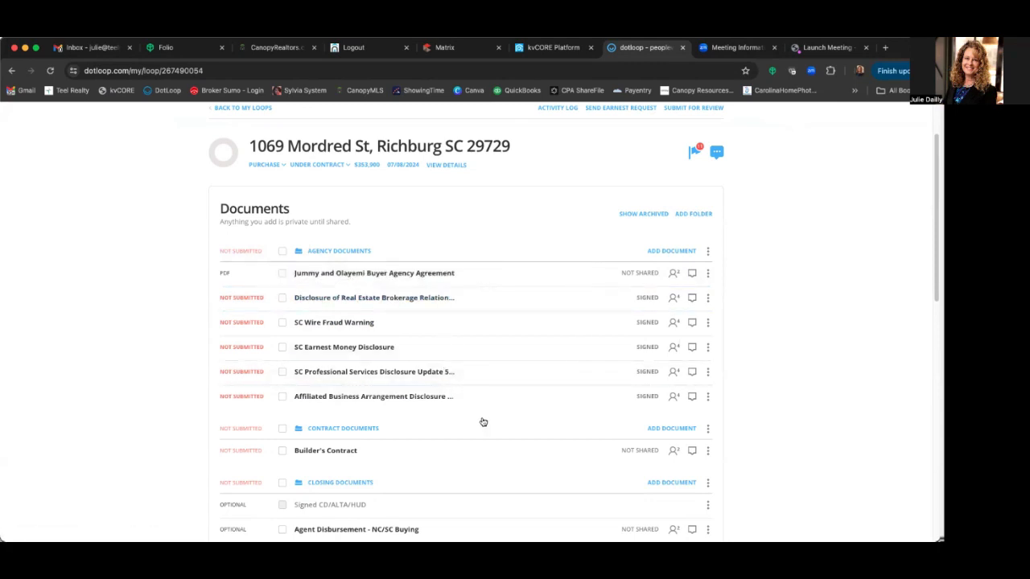
- Select all six documents with the Agency Documents folder checkbox and return to the top of the loop
{"action": "left_click", "coordinate": [282, 252]}
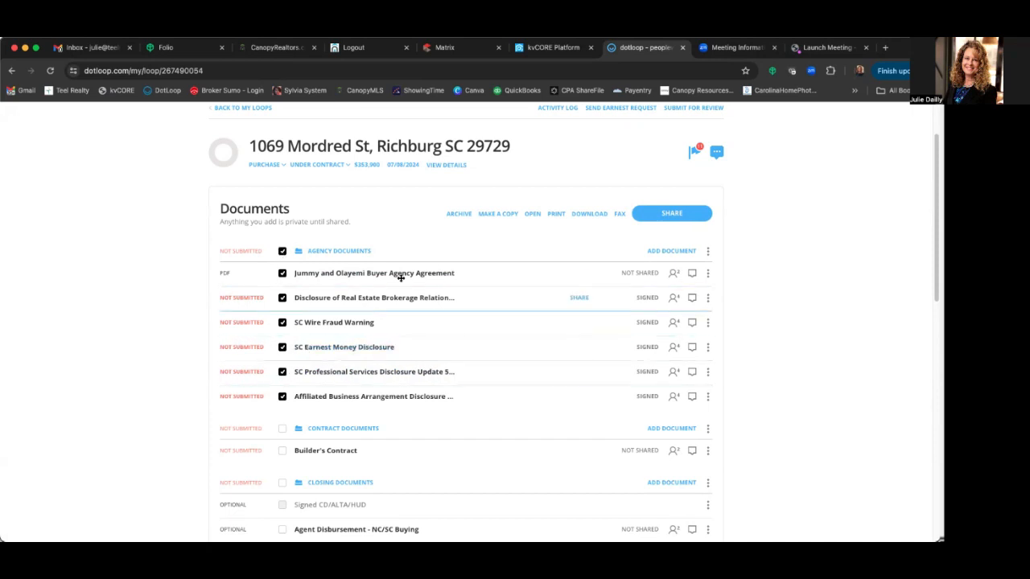
{"action": "scroll", "coordinate": [620, 144], "scroll_direction": "up", "scroll_amount": 2}
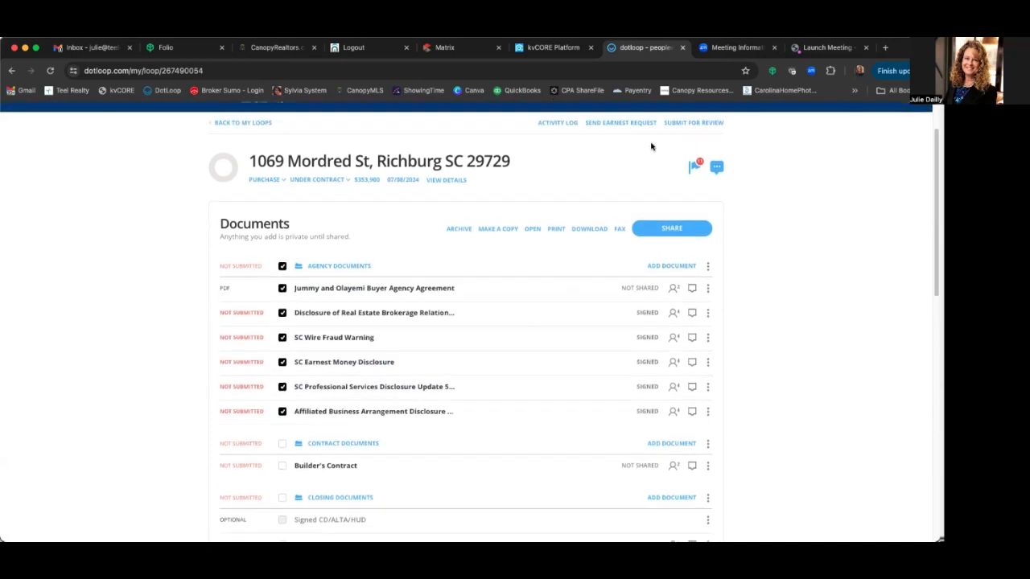
{"action": "left_click", "coordinate": [716, 155]}
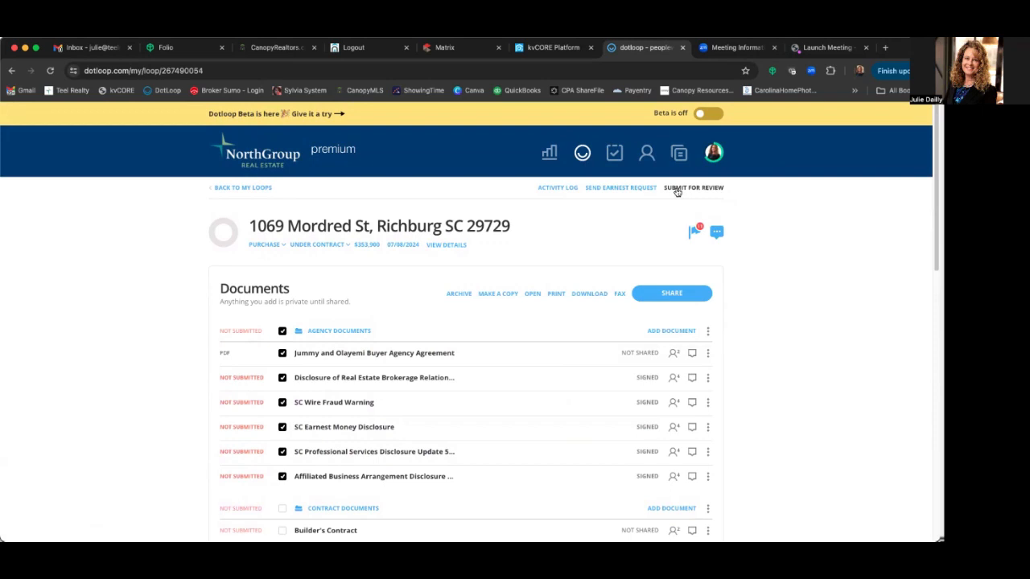
- Start submitting the checked documents for review and enter a 3 sale commission
{"action": "left_click", "coordinate": [677, 189]}
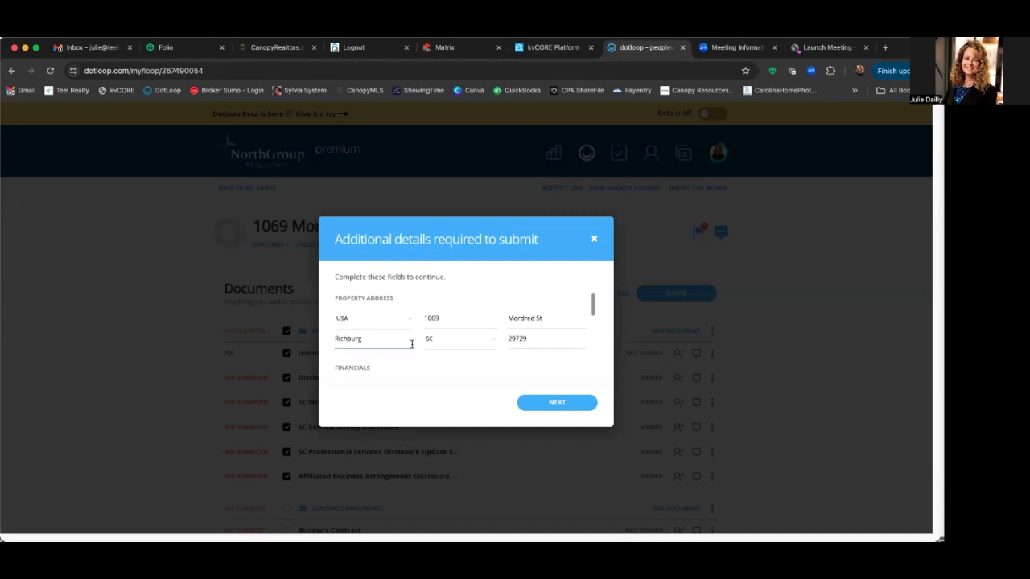
{"action": "scroll", "coordinate": [415, 348], "scroll_direction": "down", "scroll_amount": 5}
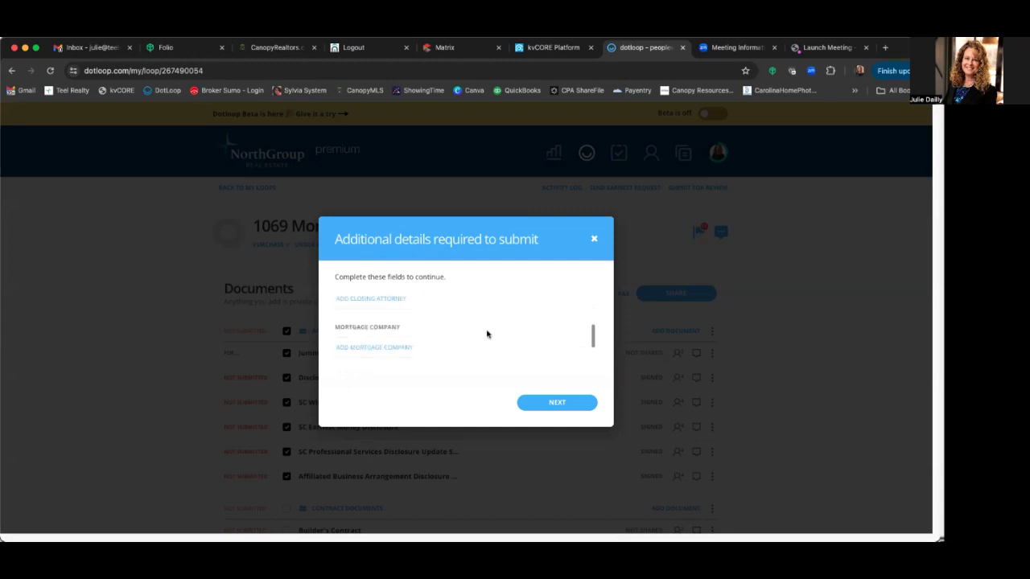
{"action": "left_click", "coordinate": [557, 403]}
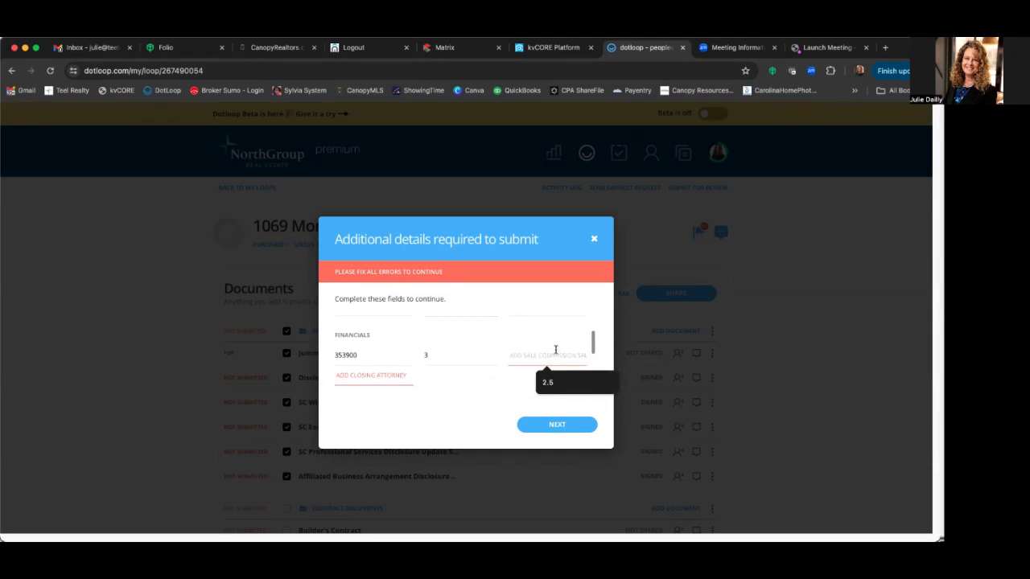
{"action": "type", "text": "3"}
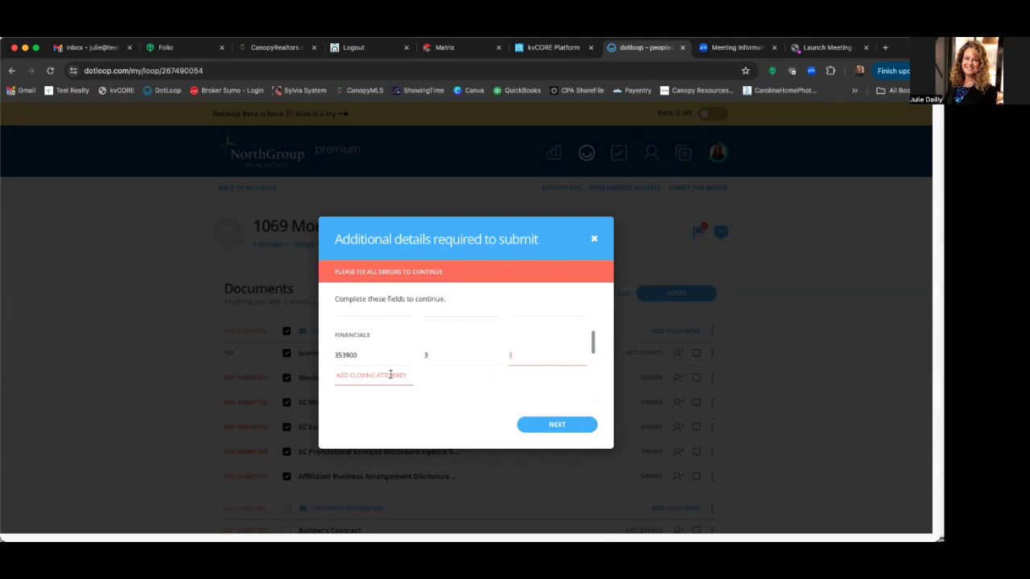
- Enter McDonnell & Associates, PA as the closing attorney
{"action": "left_click", "coordinate": [382, 376]}
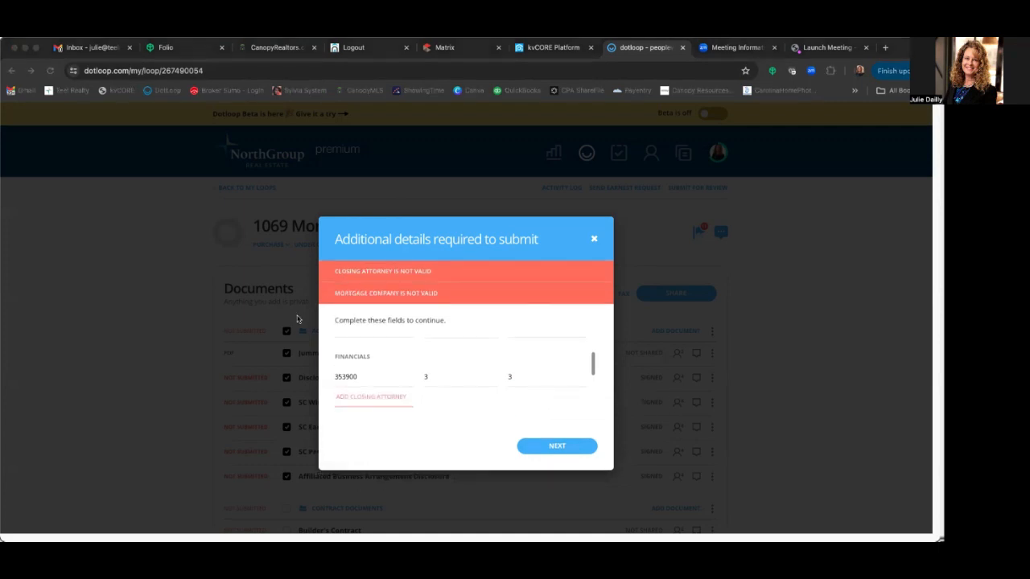
{"action": "left_click", "coordinate": [373, 396]}
{"action": "type", "text": "McDonnell & Associates,"}
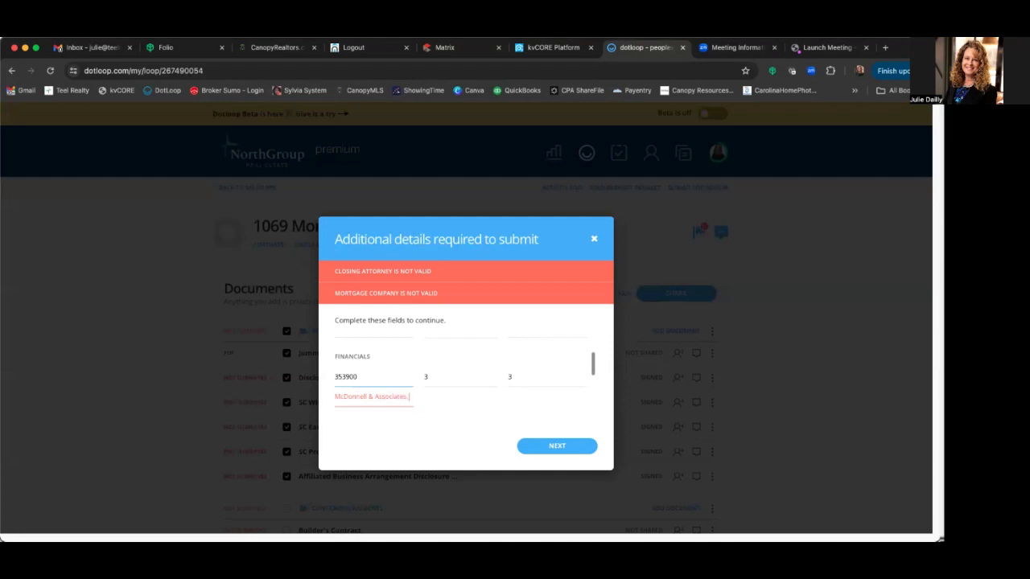
{"action": "type", "text": "PA"}
{"action": "scroll", "coordinate": [447, 394], "scroll_direction": "down", "scroll_amount": 5}
{"action": "left_click", "coordinate": [546, 441]}
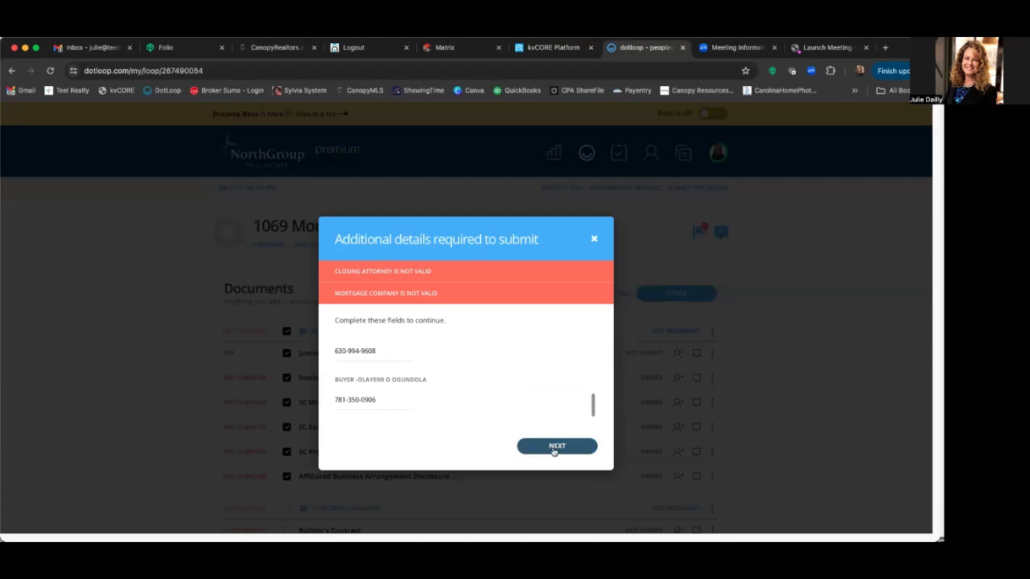
- Enter LGI Mortgage Solutions as the mortgage company
{"action": "scroll", "coordinate": [461, 333], "scroll_direction": "up", "scroll_amount": 5}
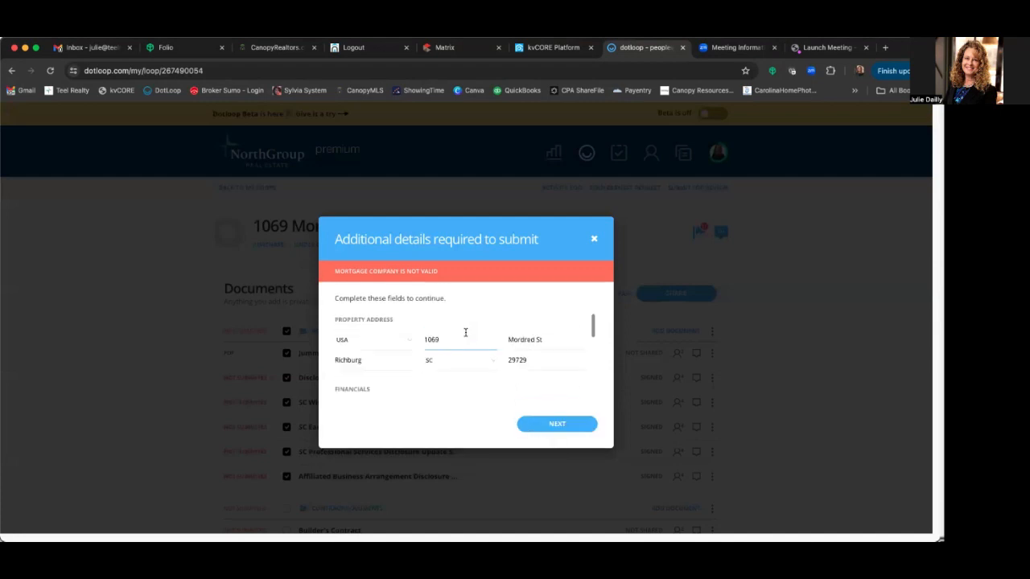
{"action": "scroll", "coordinate": [462, 333], "scroll_direction": "down", "scroll_amount": 2}
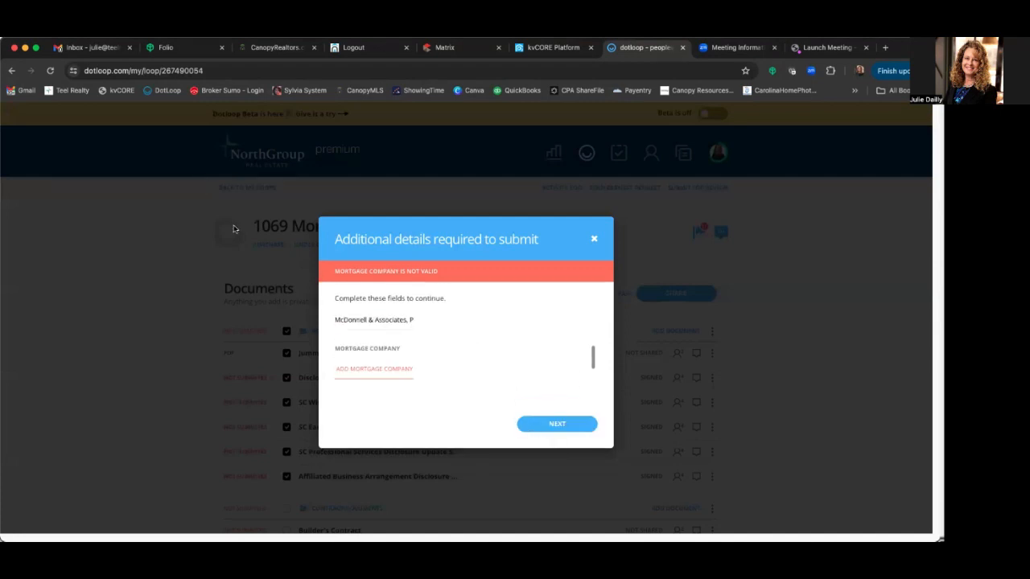
{"action": "left_click", "coordinate": [356, 371]}
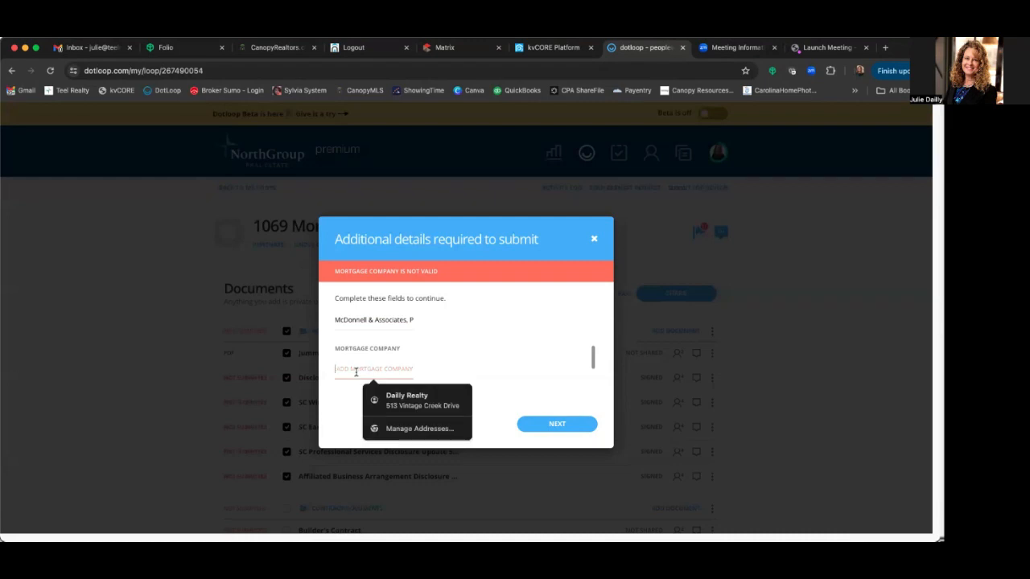
{"action": "type", "text": "LGI"}
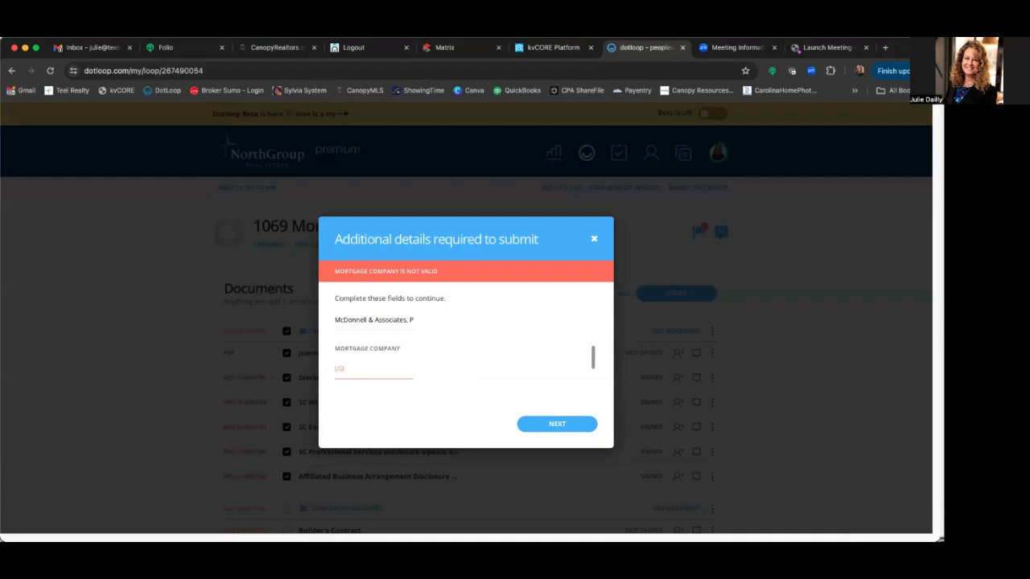
{"action": "type", "text": " Mortgage Solutions"}
- Submit the Agency Documents folder as Buyer Review with the compliance note 'Initial Review'
{"action": "left_click", "coordinate": [557, 425]}
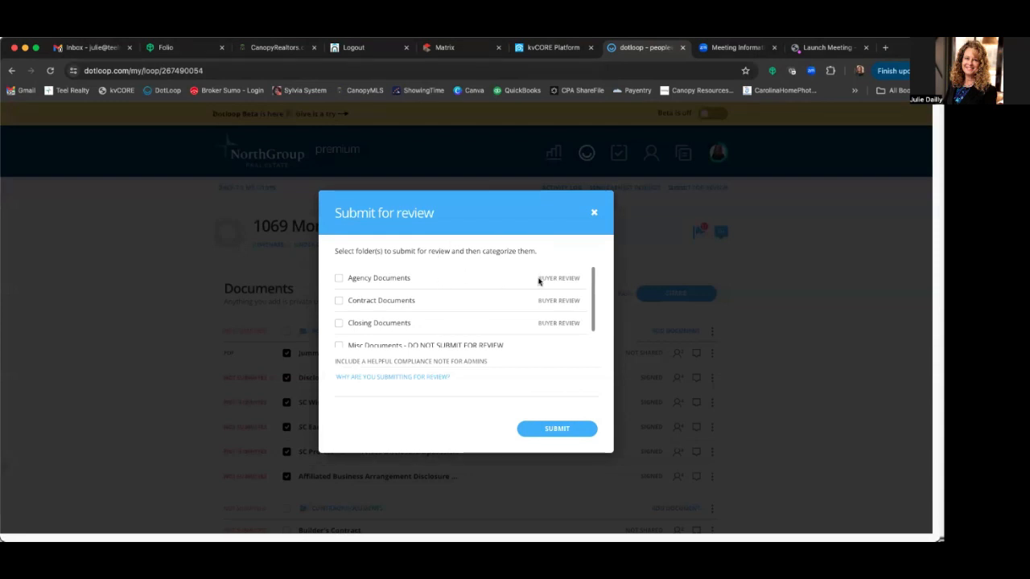
{"action": "left_click", "coordinate": [338, 279]}
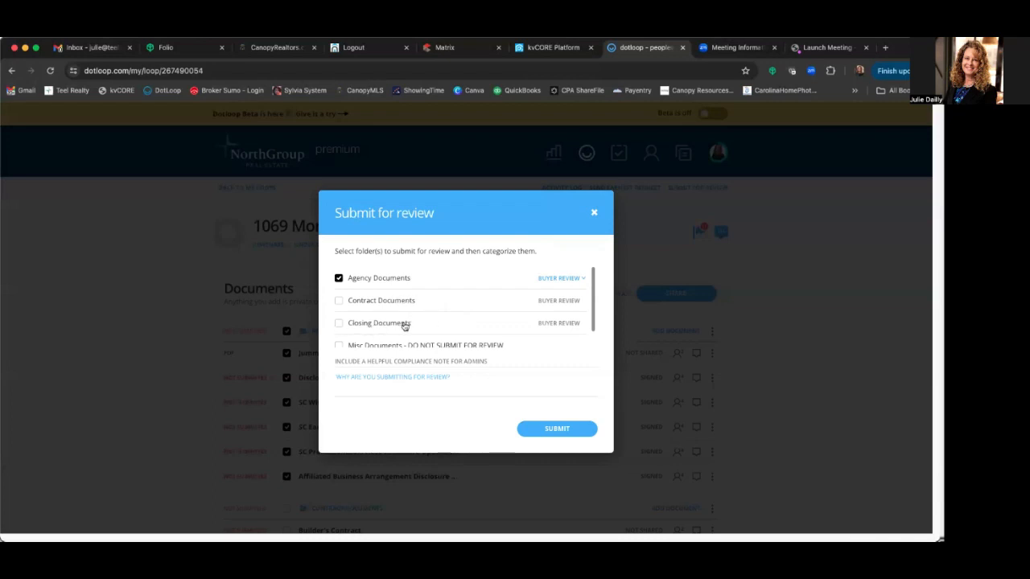
{"action": "left_click", "coordinate": [425, 387]}
{"action": "left_click", "coordinate": [588, 431]}
{"action": "left_click", "coordinate": [408, 376]}
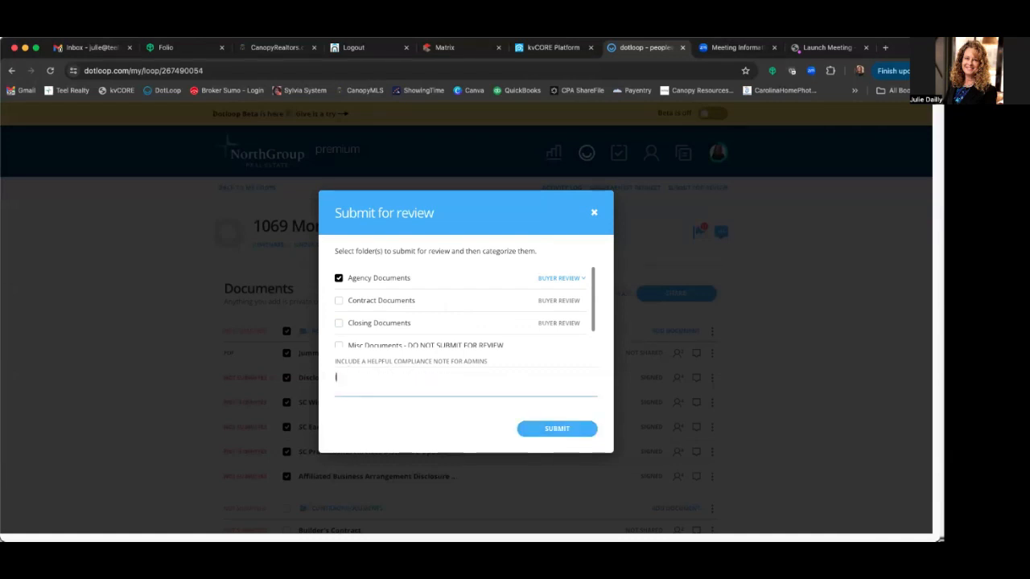
{"action": "type", "text": "Initial Review"}
{"action": "left_click", "coordinate": [574, 430]}
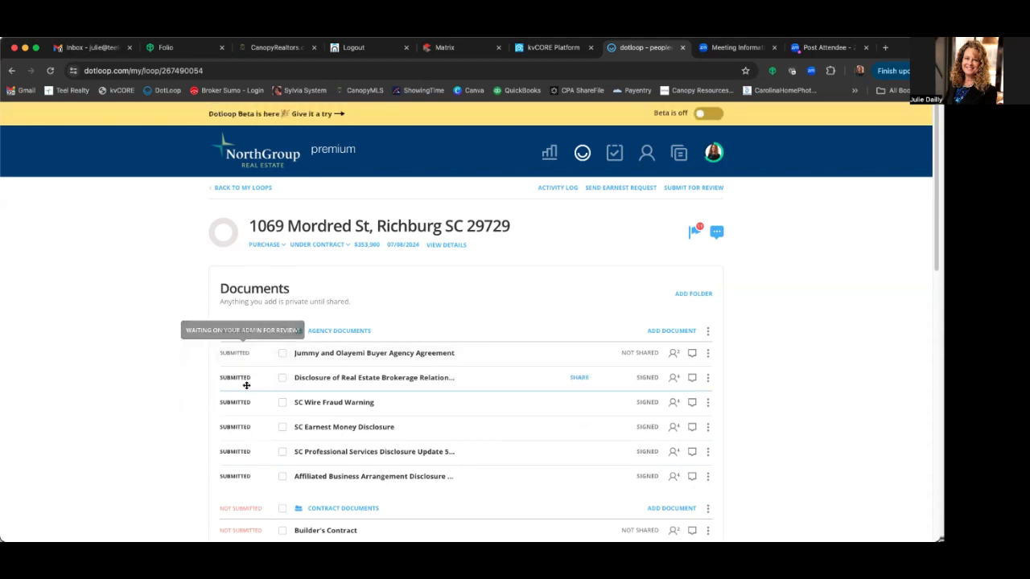
- Scroll the documents list to confirm all six agency documents show Submitted
{"action": "scroll", "coordinate": [518, 423], "scroll_direction": "down", "scroll_amount": 2}
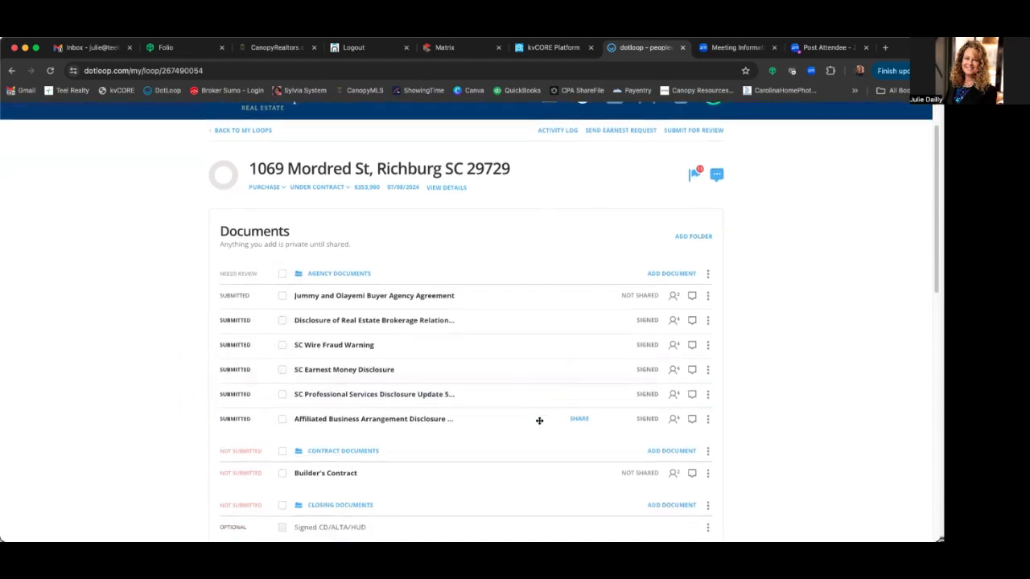
{"action": "scroll", "coordinate": [338, 280], "scroll_direction": "down", "scroll_amount": 1}
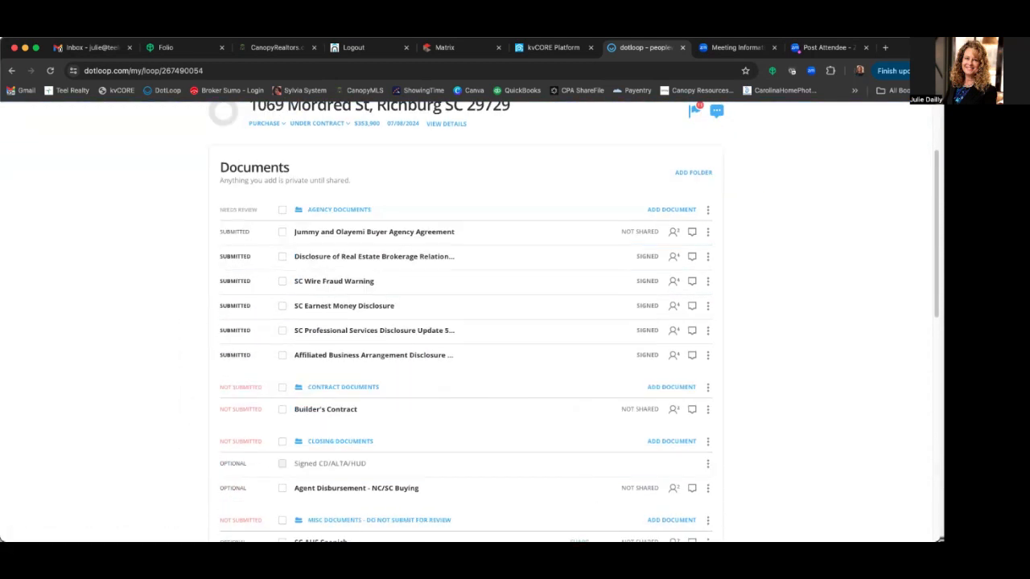